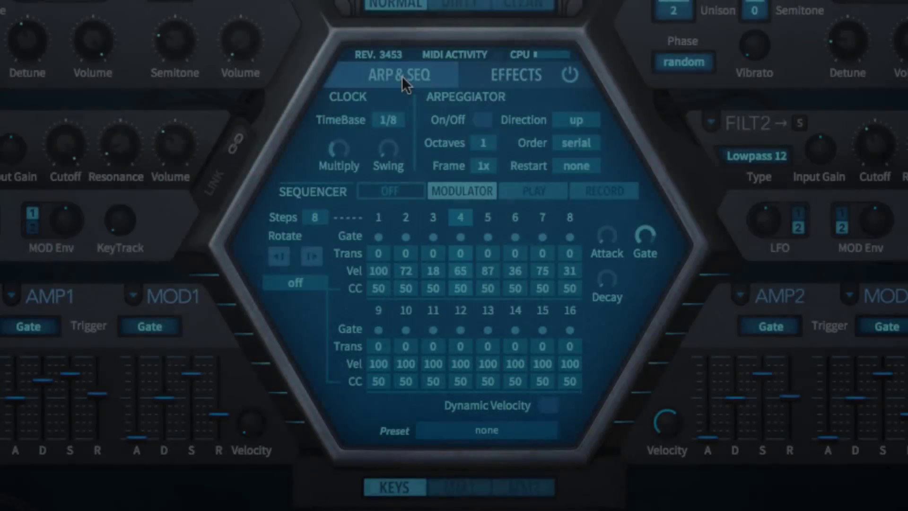
# Show the effects page and switch off the Delay, Reverb, EQ and Comp modules in the effects chain.
pyautogui.click(509, 76)
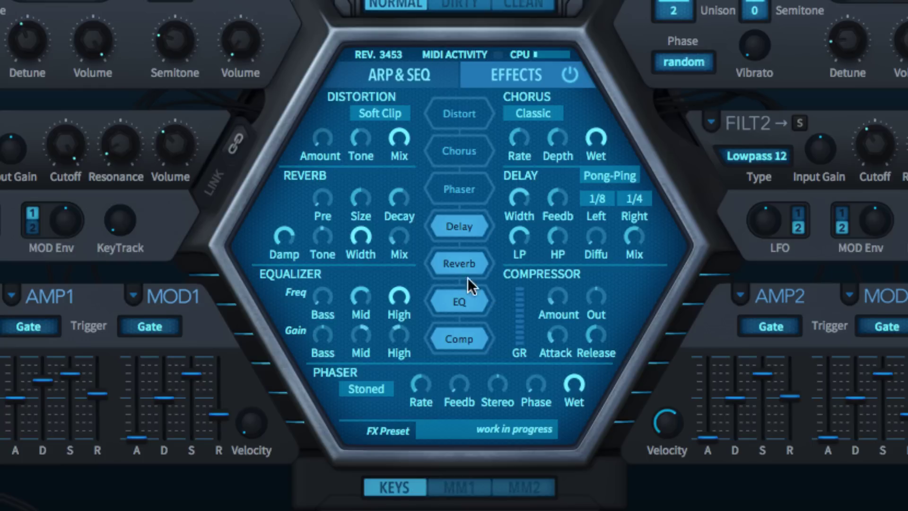
pyautogui.click(455, 224)
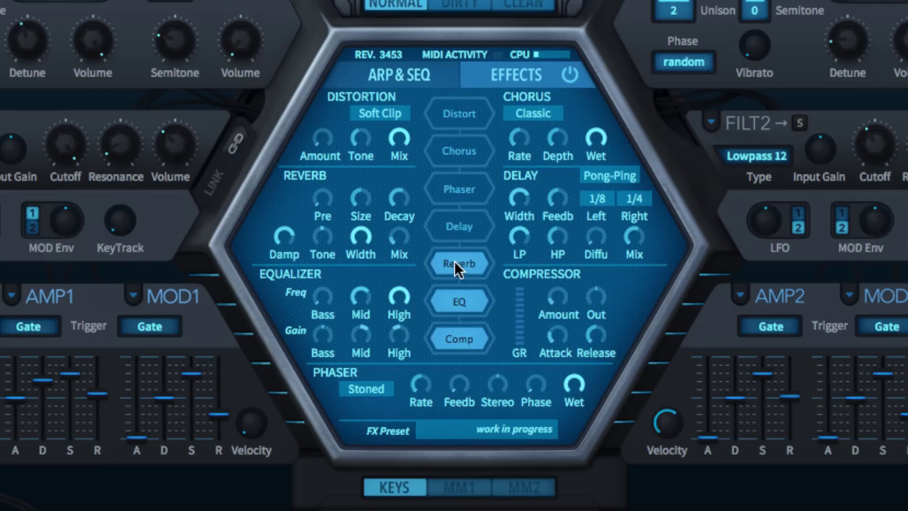
pyautogui.click(455, 261)
pyautogui.click(456, 297)
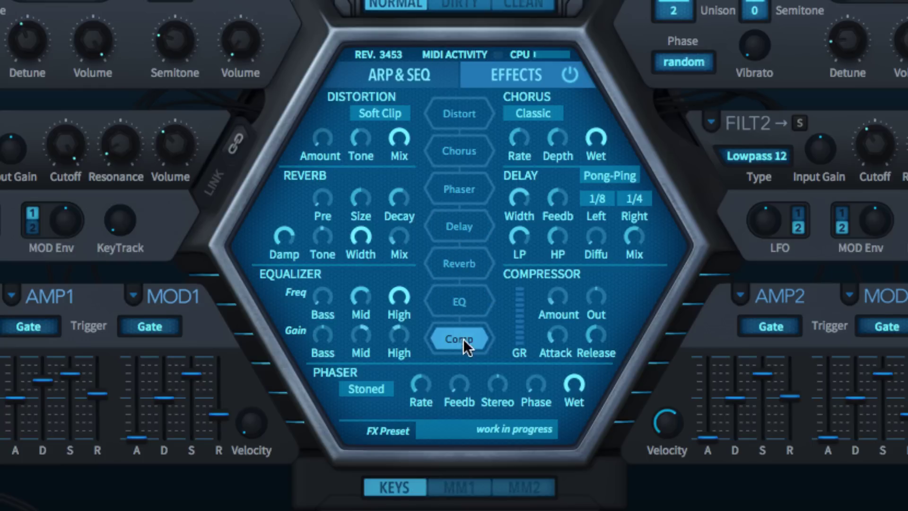
pyautogui.click(463, 338)
# Switch the Reverb, EQ, Delay and Comp modules back on.
pyautogui.click(461, 258)
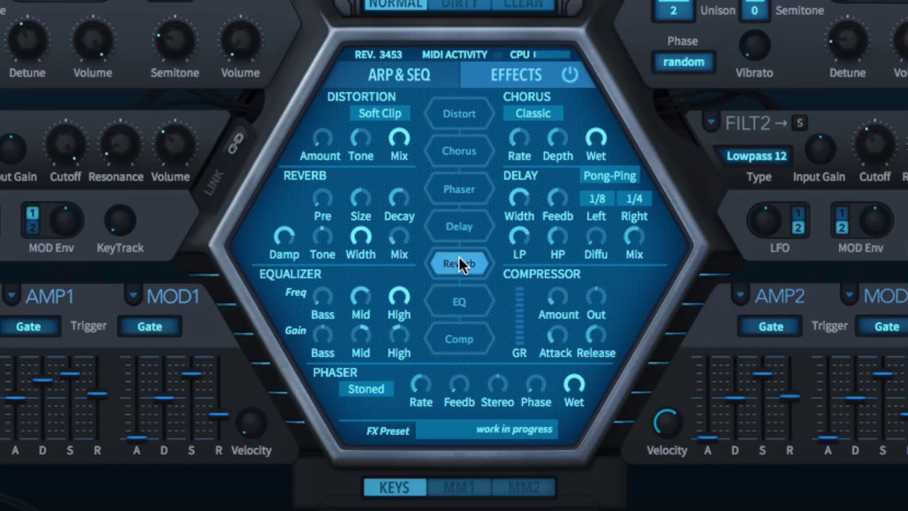
pyautogui.click(463, 304)
pyautogui.click(463, 225)
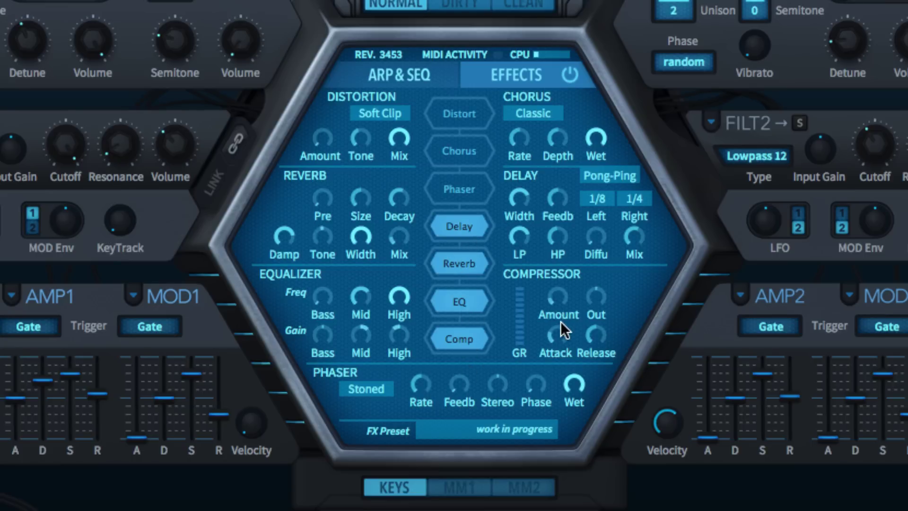
# Reorder the effects chain by moving Comp up to the Delay's slot and the last module up one slot.
pyautogui.moveTo(460, 336); pyautogui.dragTo(463, 221)
pyautogui.click(462, 339)
pyautogui.moveTo(463, 341); pyautogui.dragTo(461, 303)
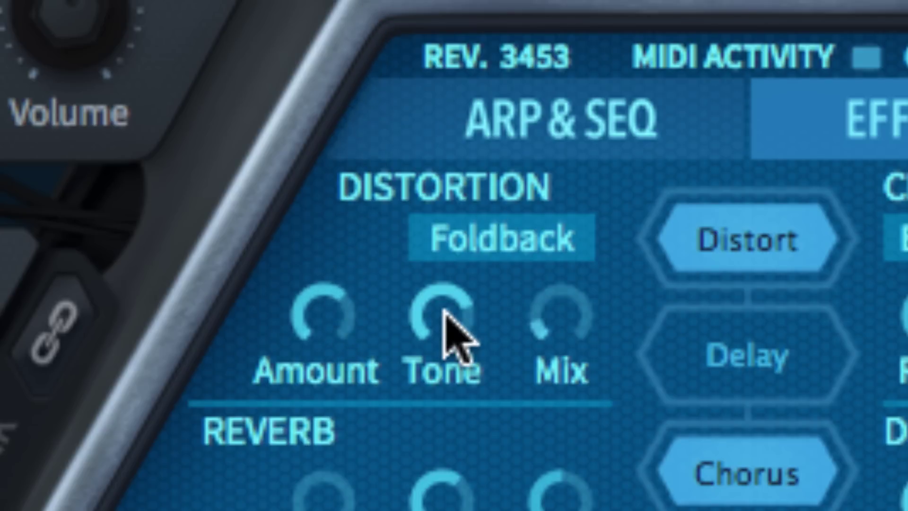
# Set the distortion type to Soft Clip and raise the distortion Mix to maximum.
pyautogui.moveTo(563, 303); pyautogui.dragTo(600, 1)
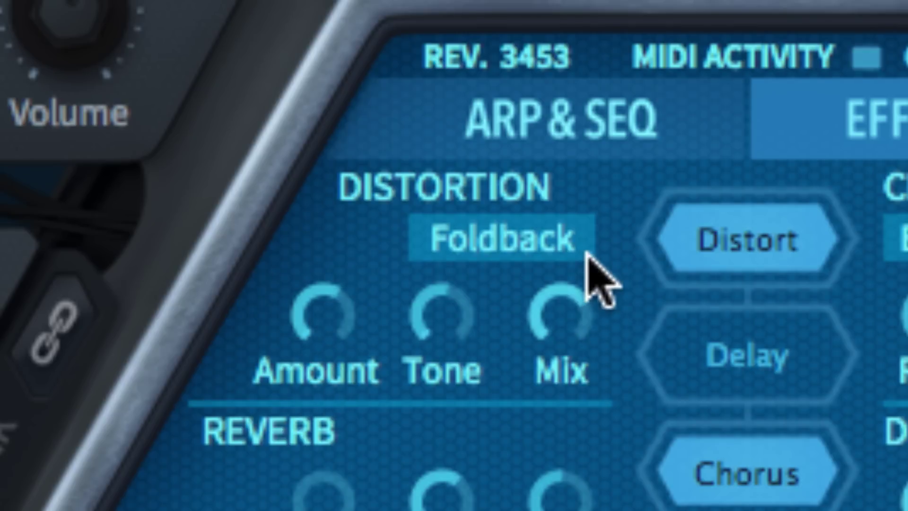
pyautogui.click(503, 239)
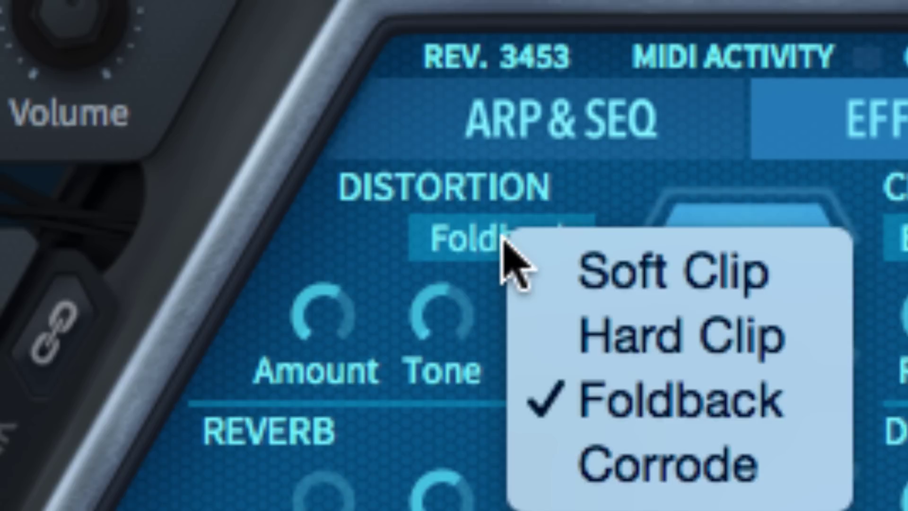
pyautogui.click(586, 279)
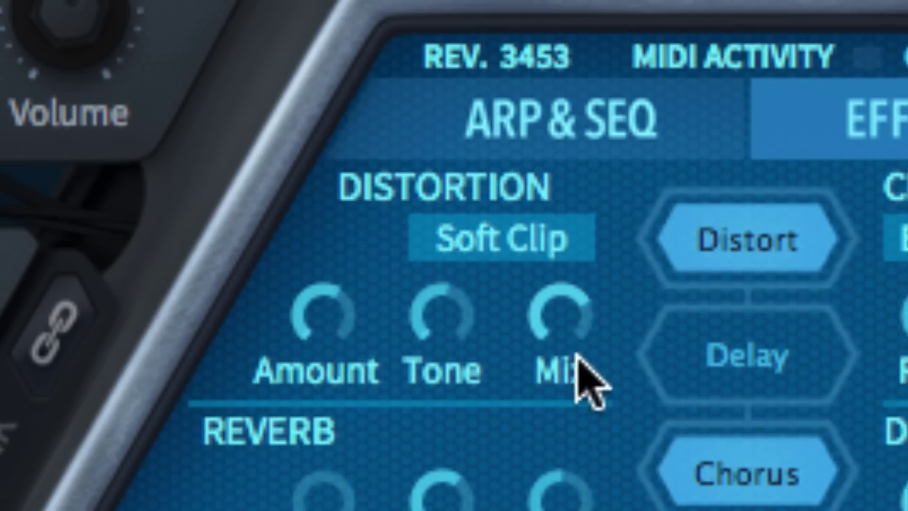
pyautogui.moveTo(570, 282); pyautogui.dragTo(581, 219)
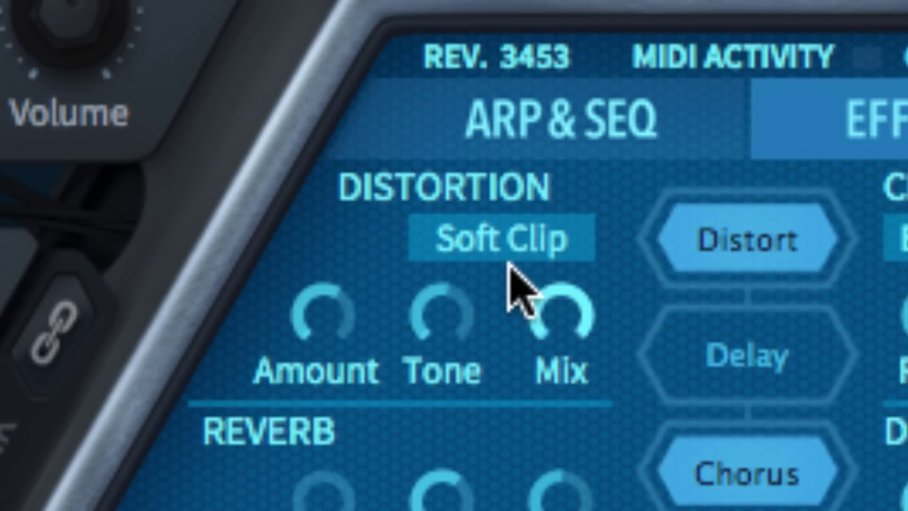
# Try the Hard Clip distortion type, followed by Foldback.
pyautogui.click(521, 238)
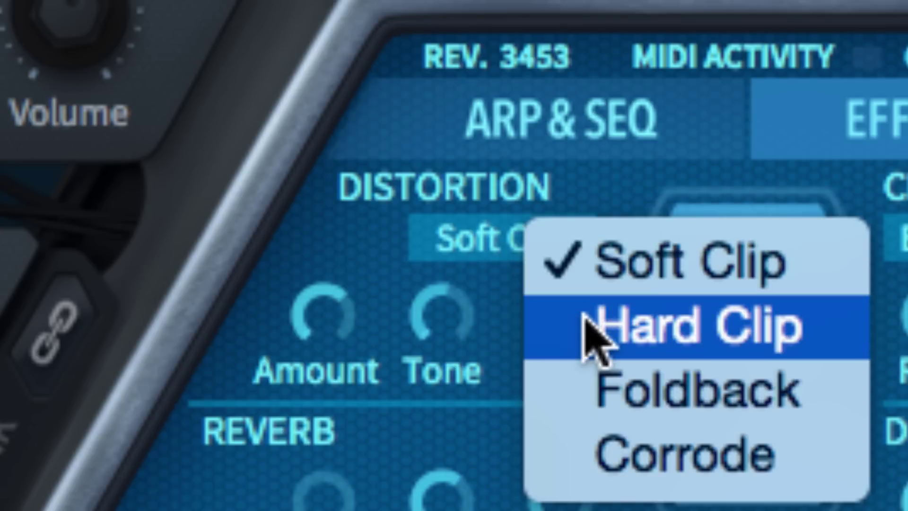
pyautogui.click(597, 326)
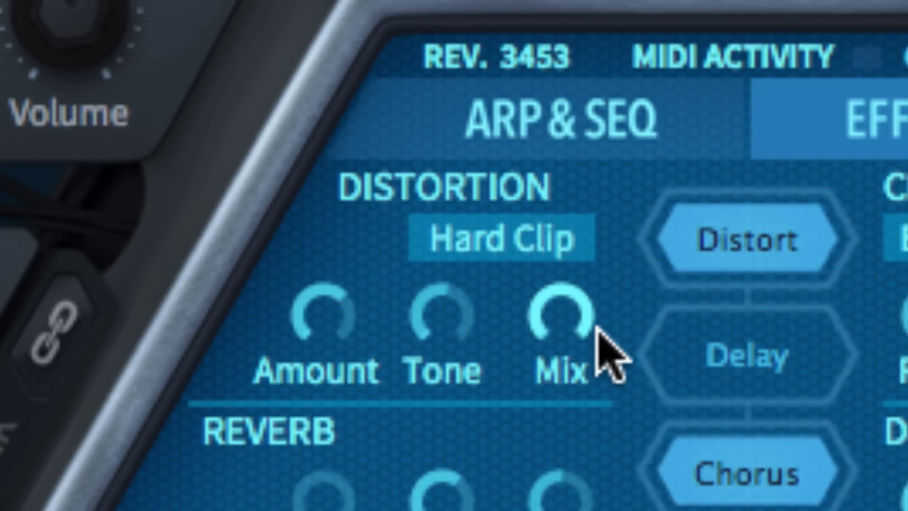
pyautogui.click(524, 238)
pyautogui.click(581, 397)
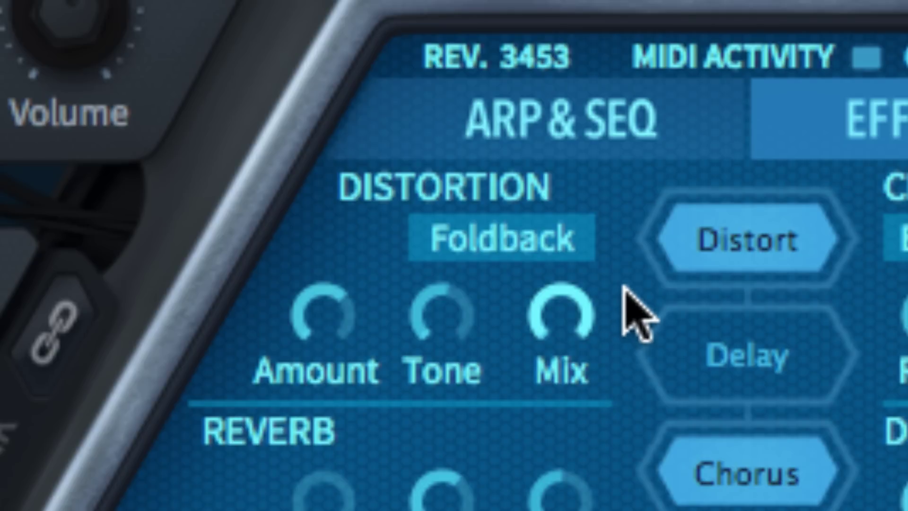
# Set the distortion type to Corrode and raise its Rate and Crush to about three quarters.
pyautogui.click(518, 236)
pyautogui.click(670, 473)
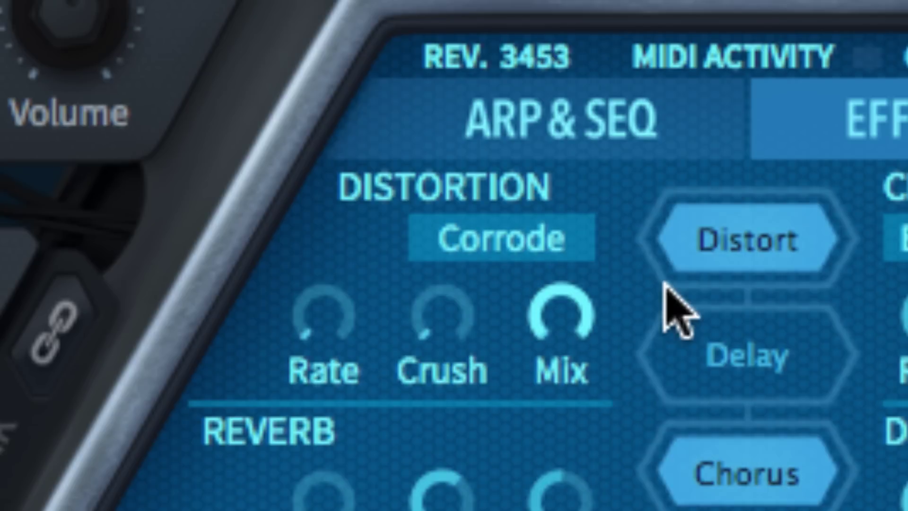
pyautogui.moveTo(329, 278); pyautogui.dragTo(347, 0)
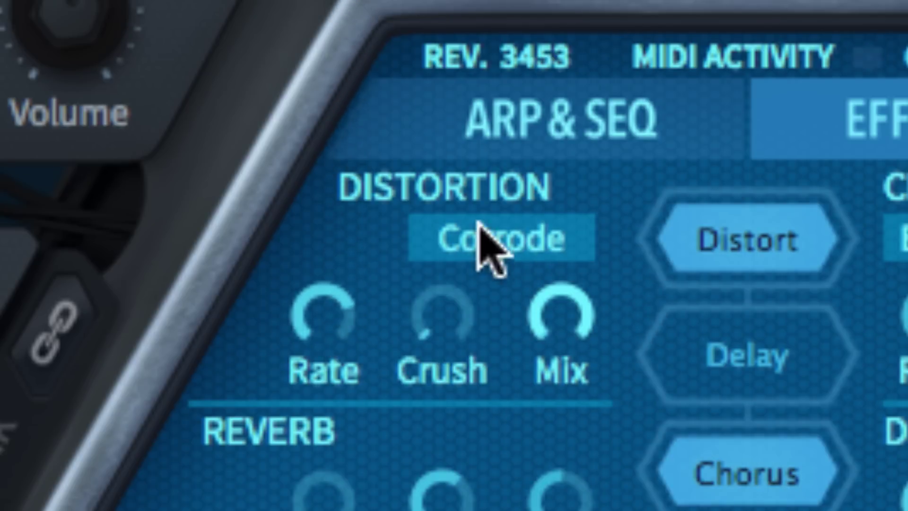
pyautogui.moveTo(432, 325); pyautogui.dragTo(434, 0)
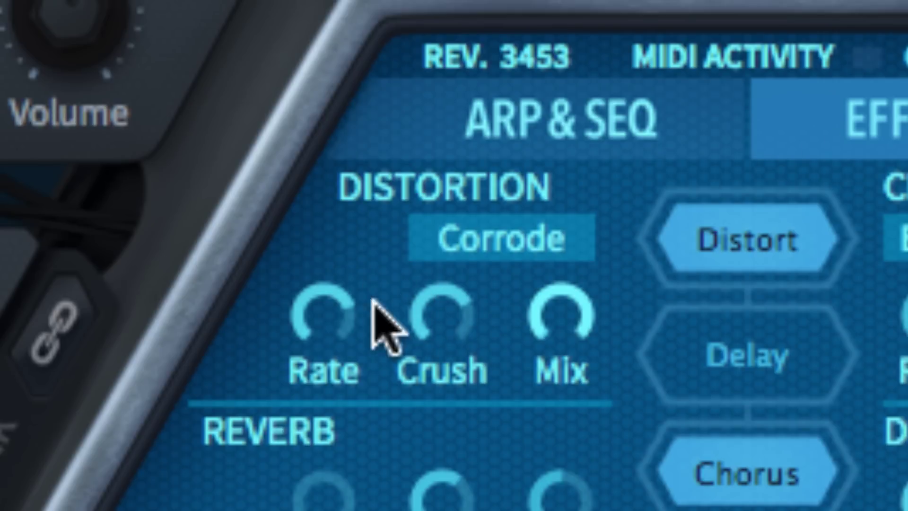
# Set the distortion type back to Foldback and lower its Mix to a small amount.
pyautogui.click(470, 243)
pyautogui.click(573, 386)
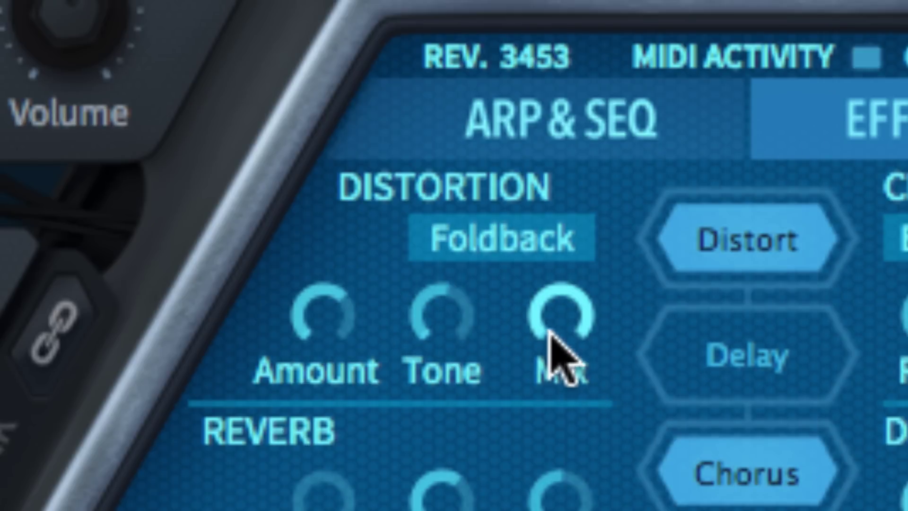
pyautogui.moveTo(560, 312); pyautogui.dragTo(560, 331)
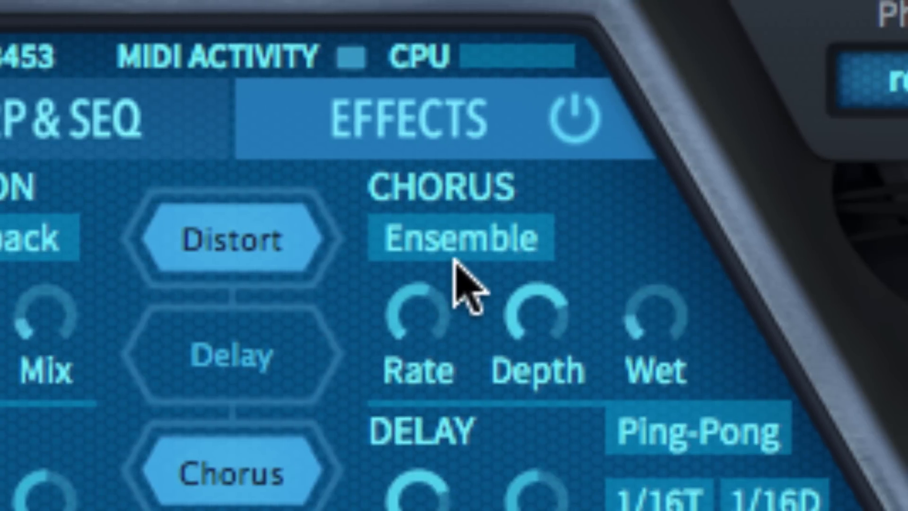
# Set the chorus type to Classic, raise Wet to maximum, and switch the type to Dramatic.
pyautogui.click(455, 242)
pyautogui.click(573, 280)
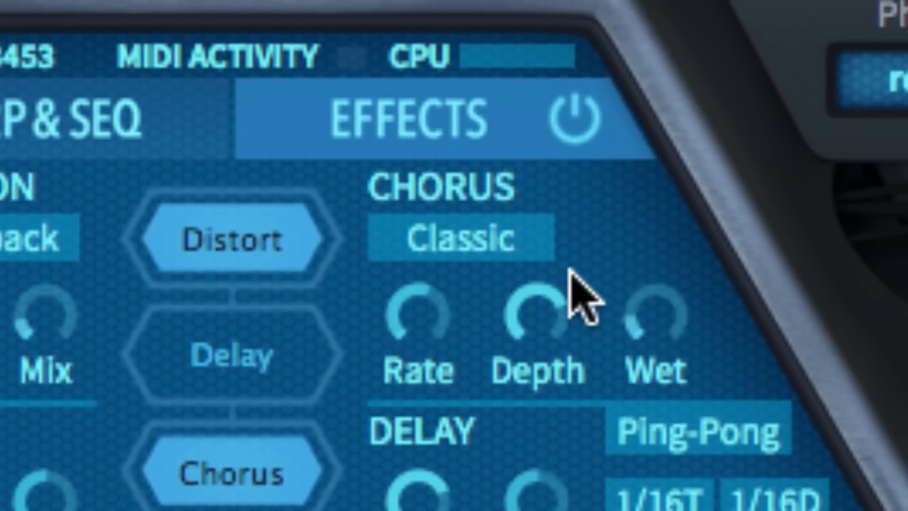
pyautogui.moveTo(655, 315); pyautogui.dragTo(655, 300)
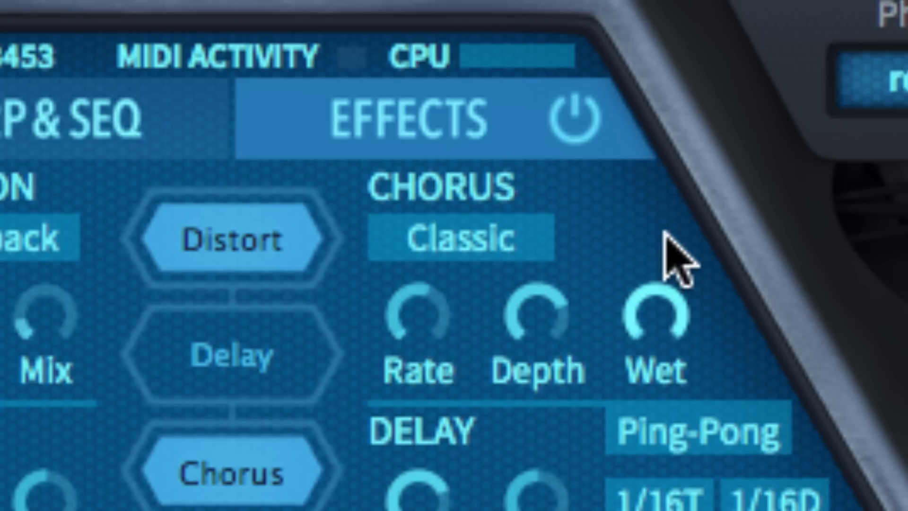
pyautogui.click(492, 239)
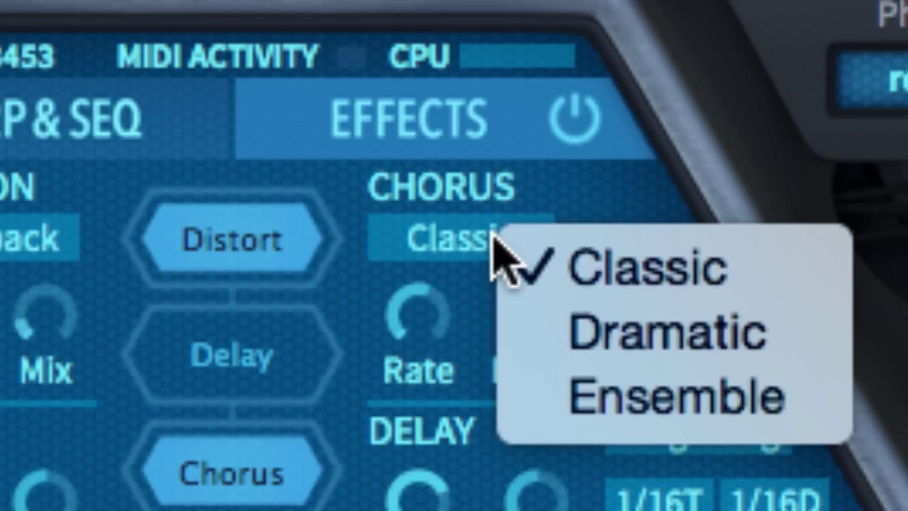
pyautogui.click(656, 350)
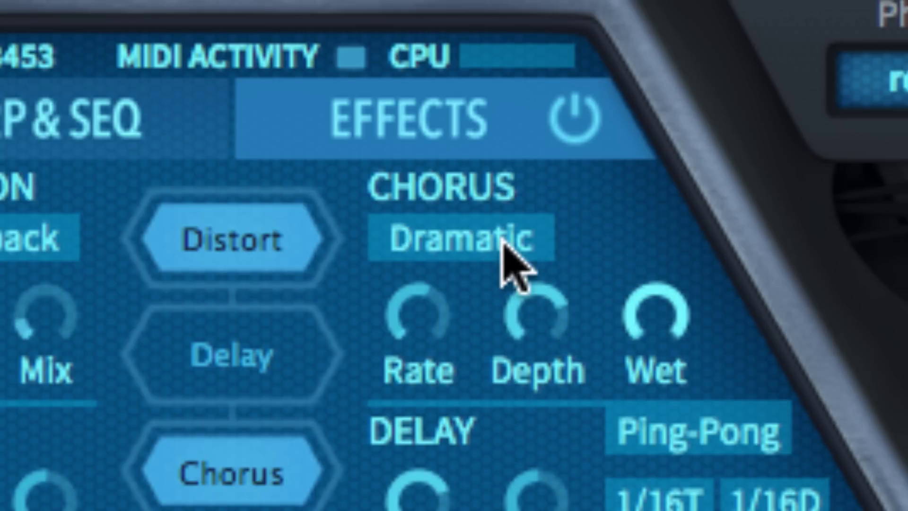
# Set the chorus type to Ensemble, raise Depth close to maximum and adjust its Rate.
pyautogui.click(544, 240)
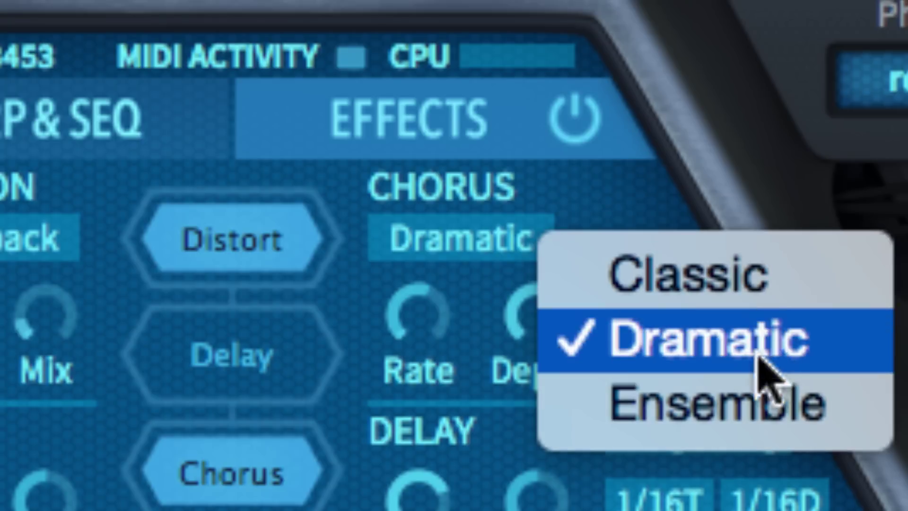
pyautogui.click(724, 406)
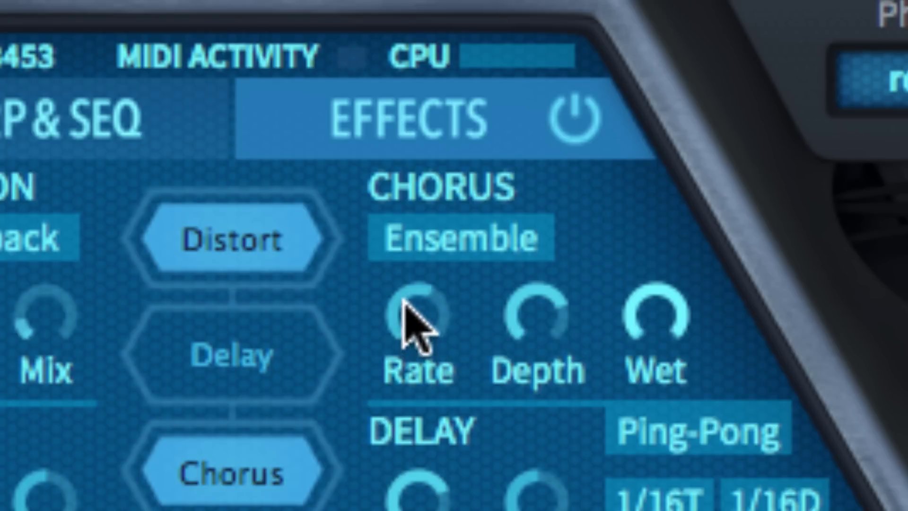
pyautogui.moveTo(537, 324); pyautogui.dragTo(552, 196)
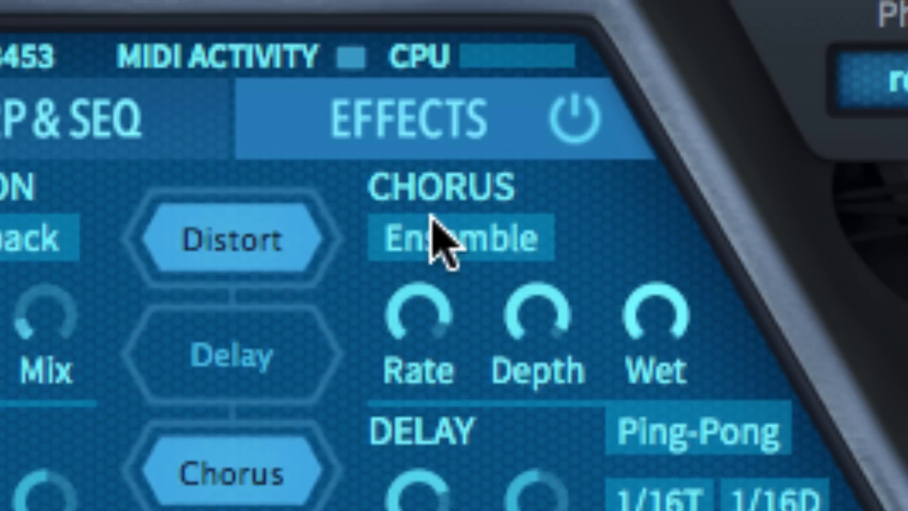
pyautogui.moveTo(420, 314); pyautogui.dragTo(419, 374)
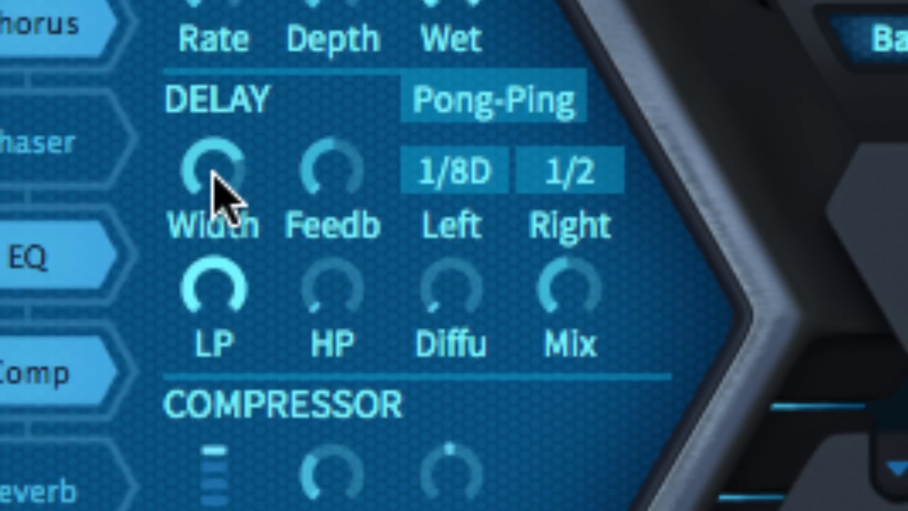
# Try the Stereo, Ping-Pong and Pong-Ping delay modes in turn.
pyautogui.click(522, 104)
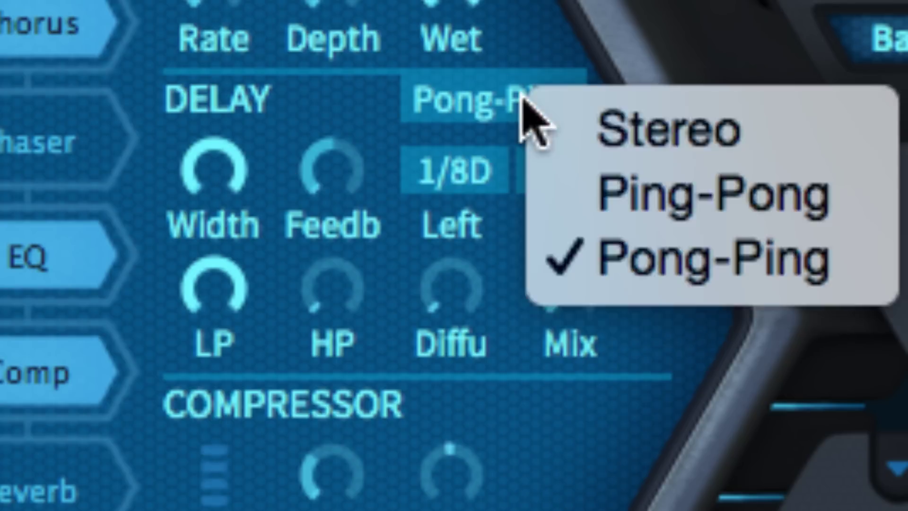
pyautogui.click(558, 135)
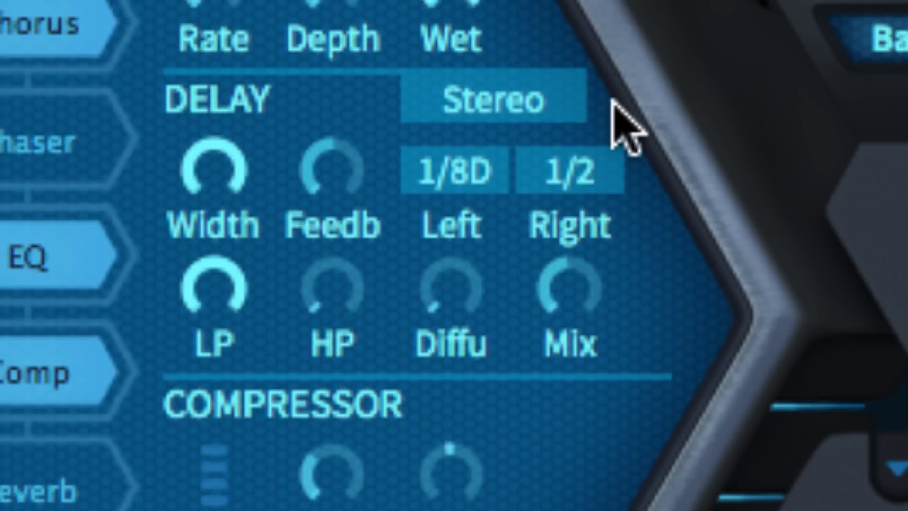
pyautogui.click(508, 112)
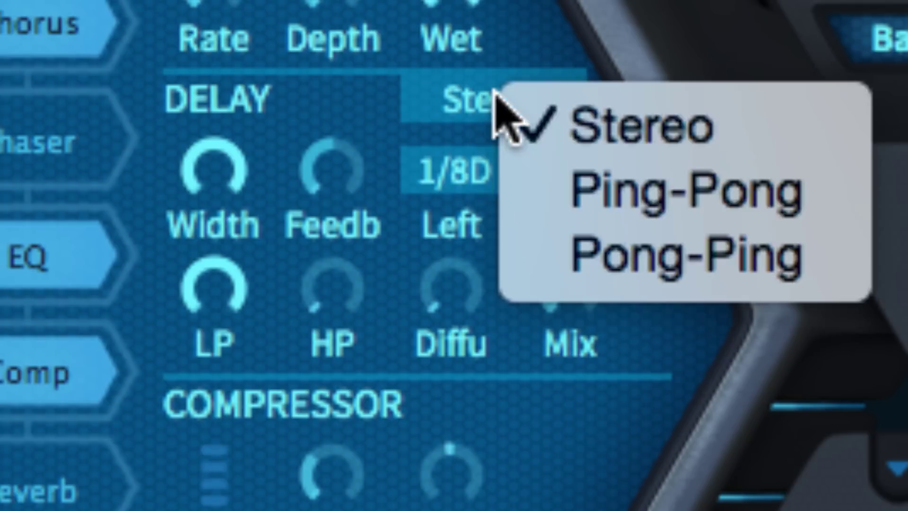
pyautogui.click(585, 186)
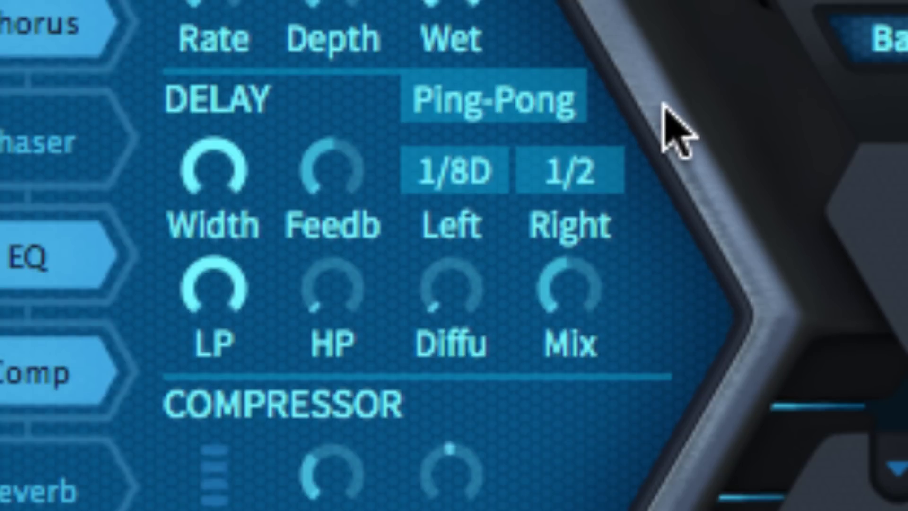
pyautogui.click(474, 114)
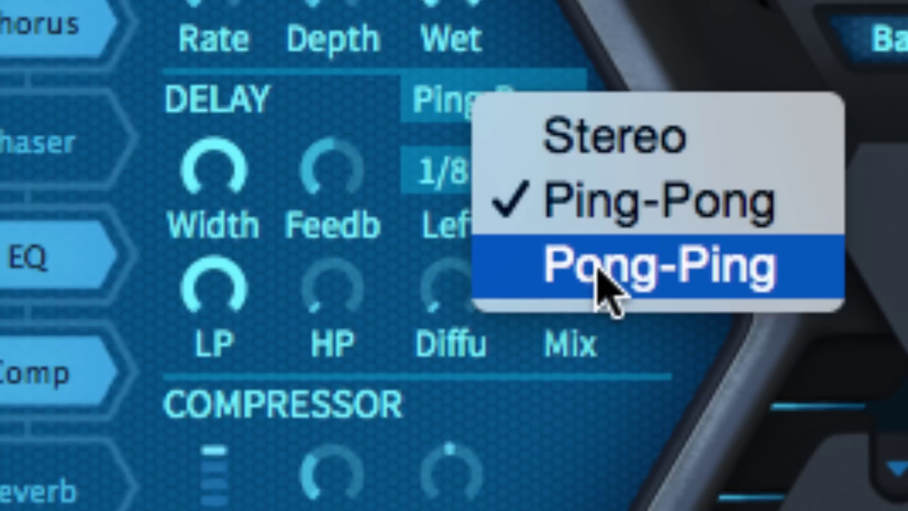
pyautogui.click(601, 284)
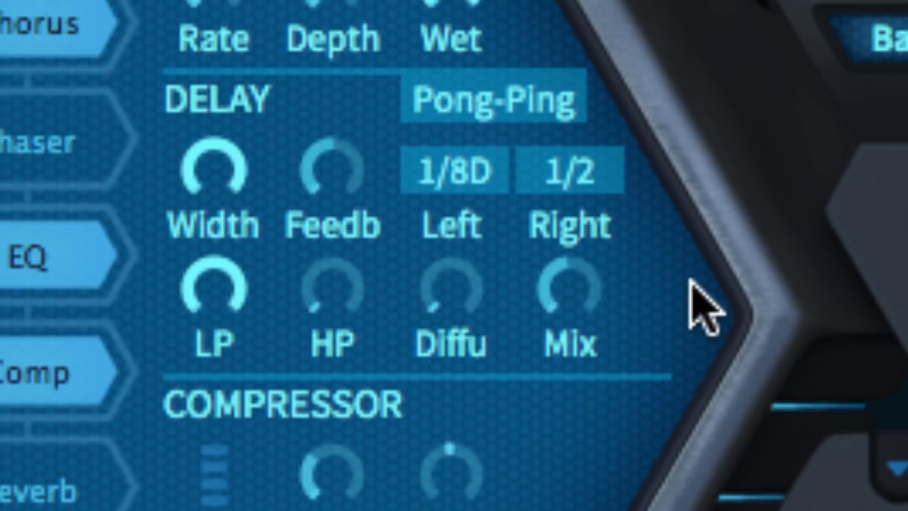
# Set the delay mode to Ping-Pong and the right delay time to 1/4.
pyautogui.click(549, 109)
pyautogui.click(632, 199)
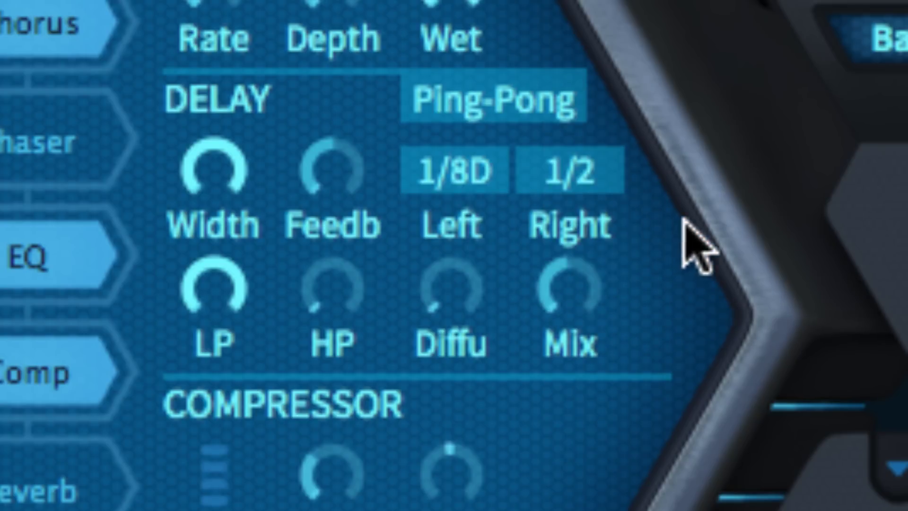
pyautogui.click(558, 177)
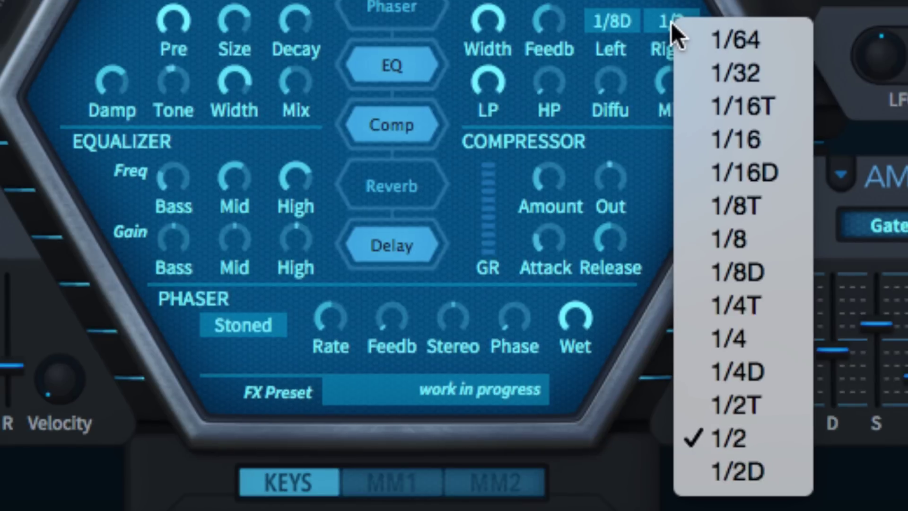
pyautogui.click(736, 340)
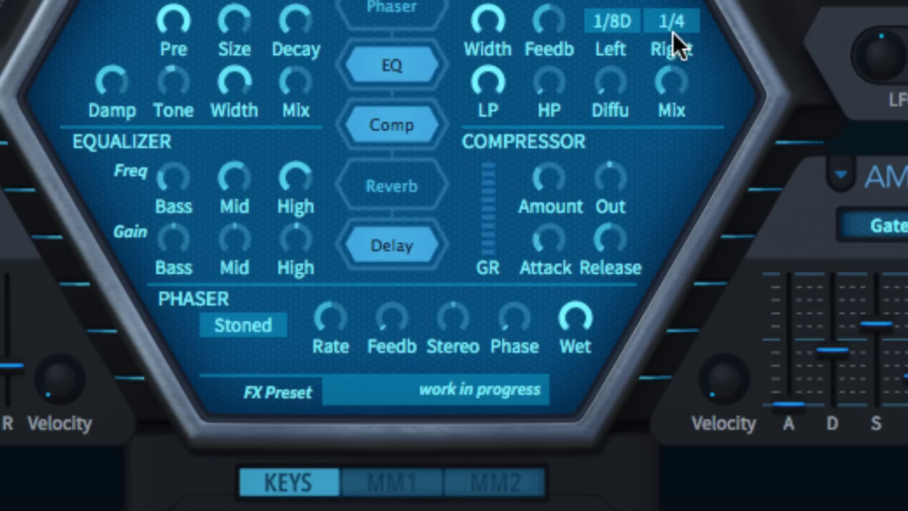
# Try 1/16D as the left delay time and set it back to 1/8D.
pyautogui.click(615, 23)
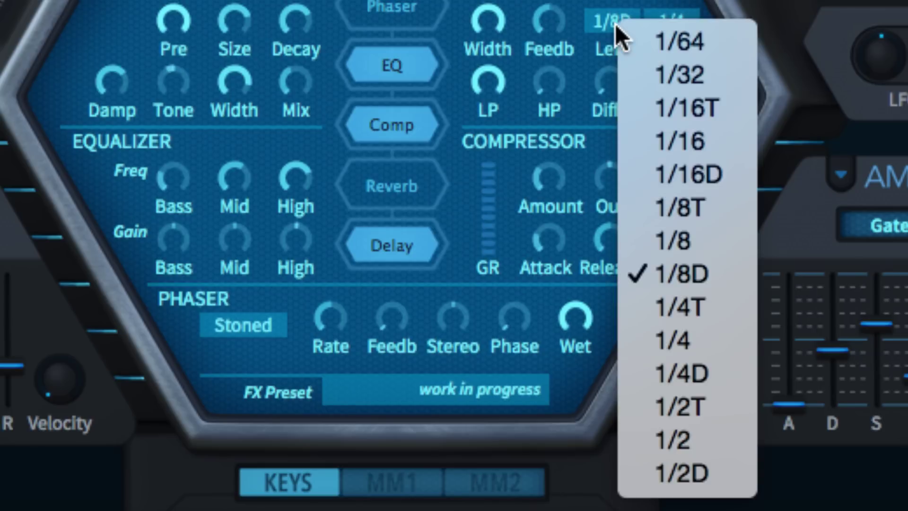
pyautogui.click(690, 174)
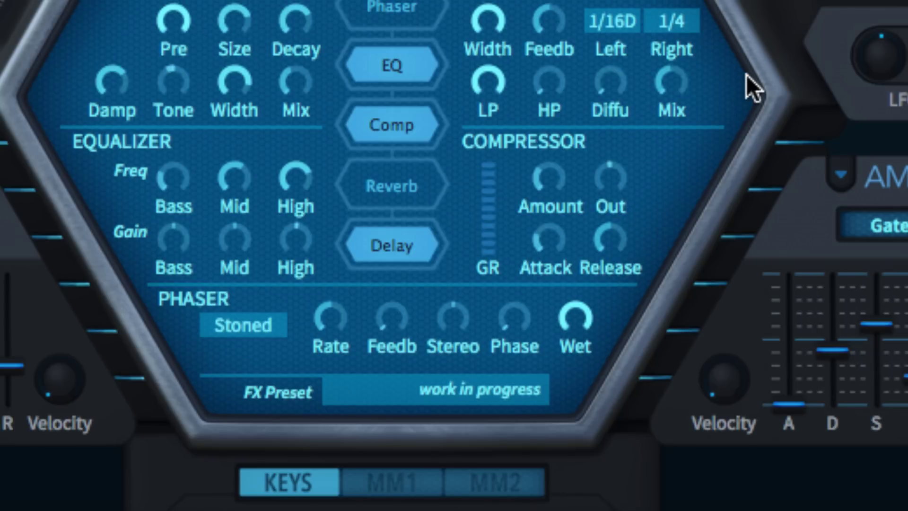
pyautogui.click(611, 21)
pyautogui.click(676, 267)
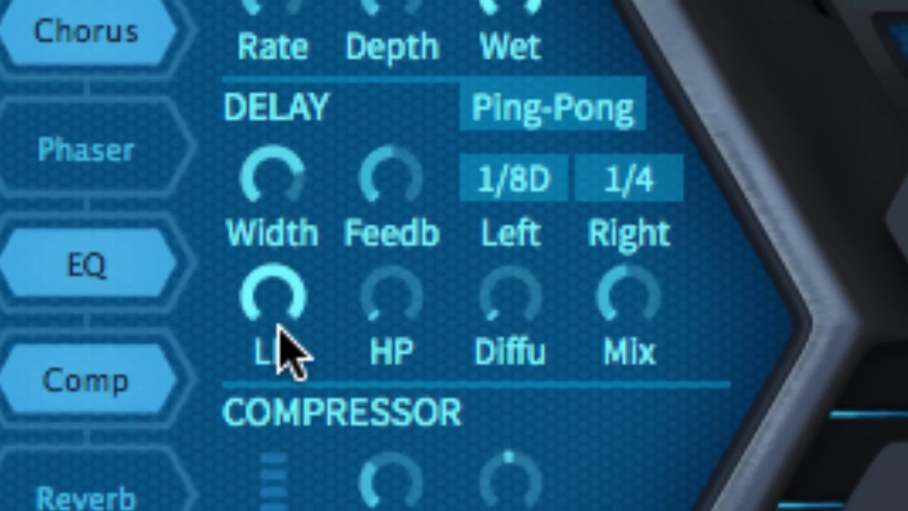
# Raise the delay's Width and Feedback to maximum.
pyautogui.moveTo(295, 504); pyautogui.dragTo(295, 510)
pyautogui.moveTo(274, 183); pyautogui.dragTo(274, 71)
pyautogui.moveTo(395, 179); pyautogui.dragTo(401, 0)
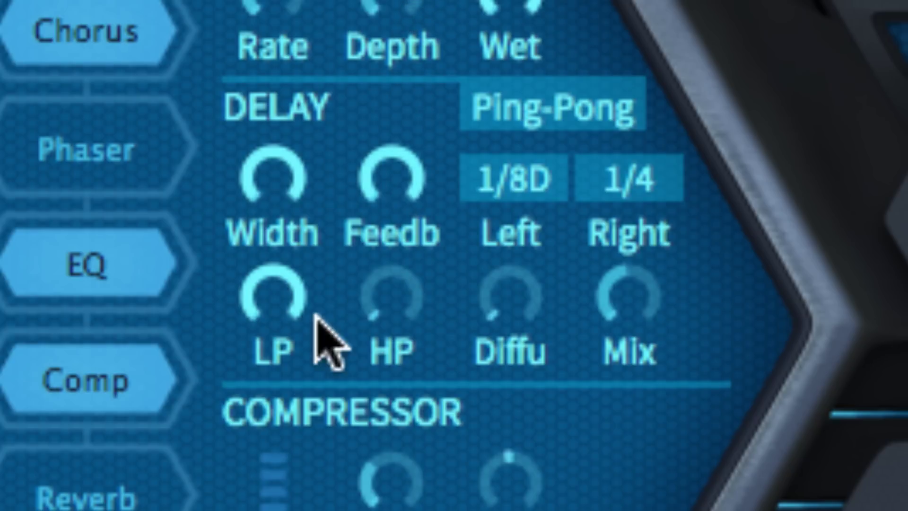
# Try the delay with HP raised slightly and LP lowered, and reduce Feedback to about half.
pyautogui.moveTo(401, 298); pyautogui.dragTo(426, 75)
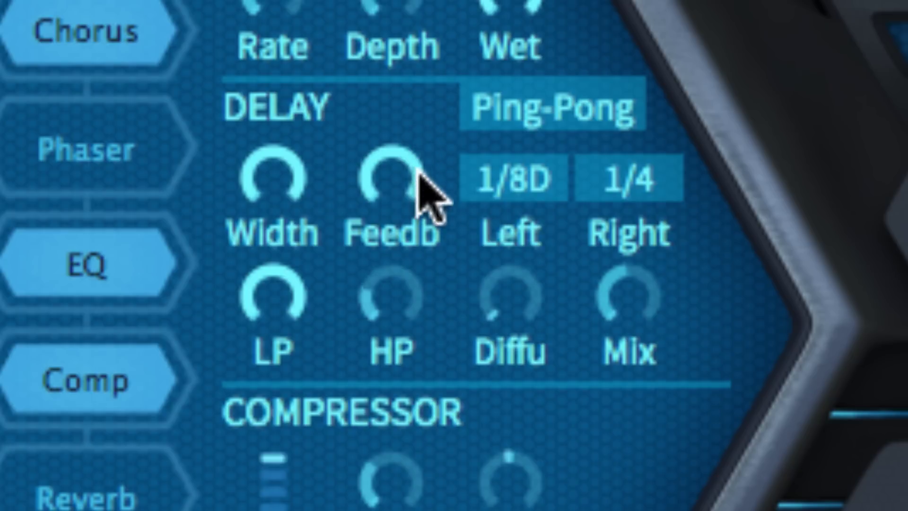
pyautogui.moveTo(269, 321); pyautogui.dragTo(345, 486)
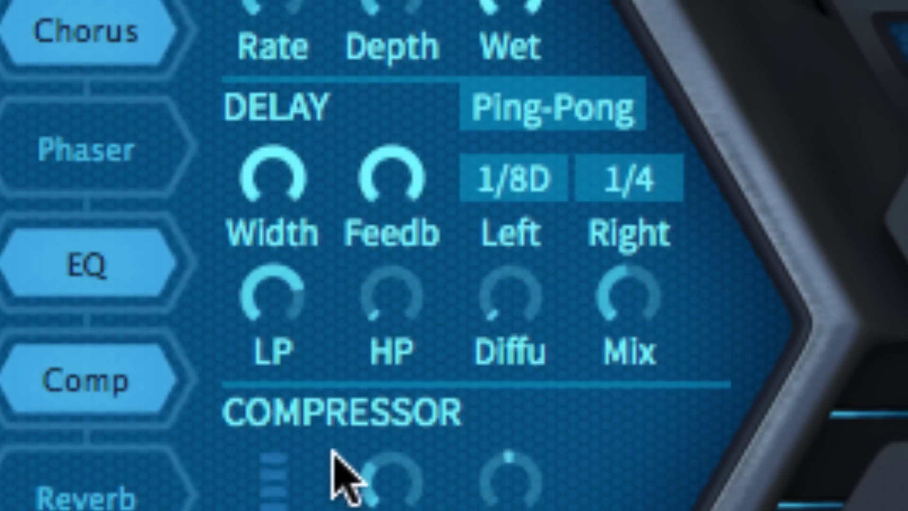
pyautogui.moveTo(397, 184); pyautogui.dragTo(381, 510)
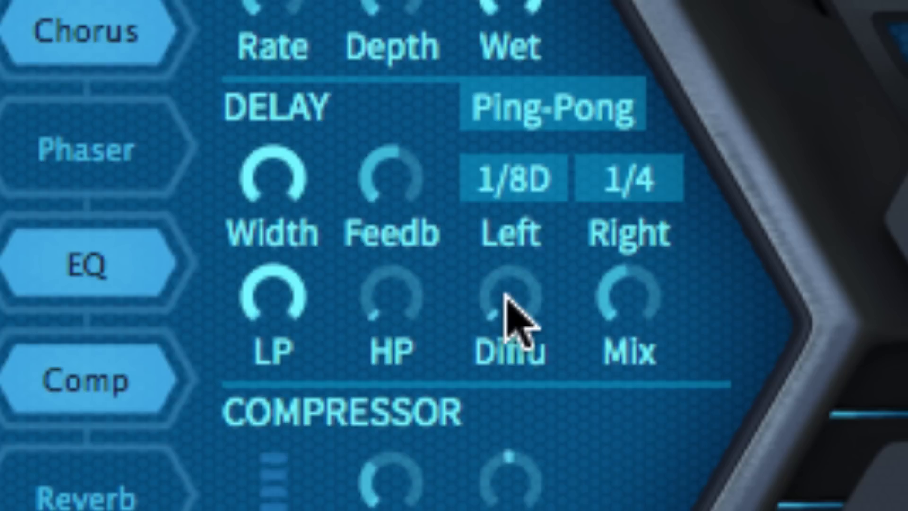
# Compare the delay's Diffusion at maximum and minimum with a high Mix, return Mix to about half and raise Diffusion again.
pyautogui.moveTo(505, 294); pyautogui.dragTo(544, 0)
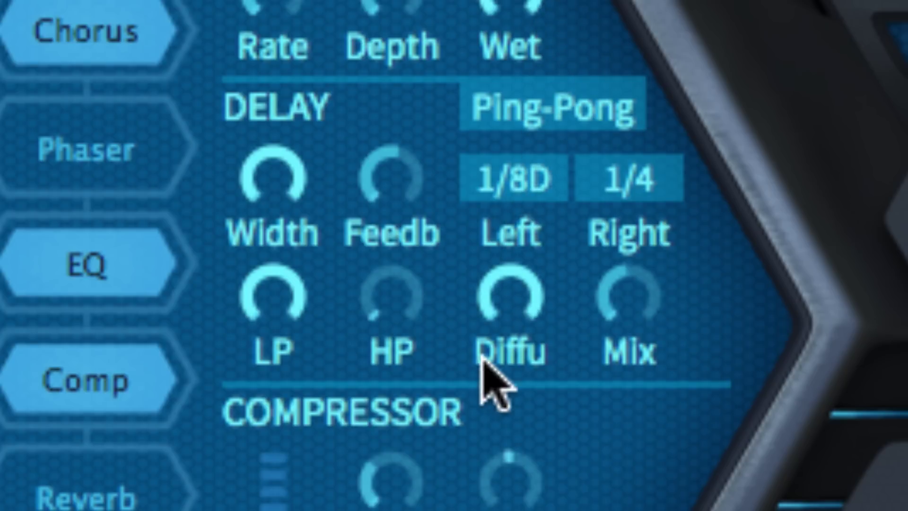
pyautogui.moveTo(659, 312); pyautogui.dragTo(669, 30)
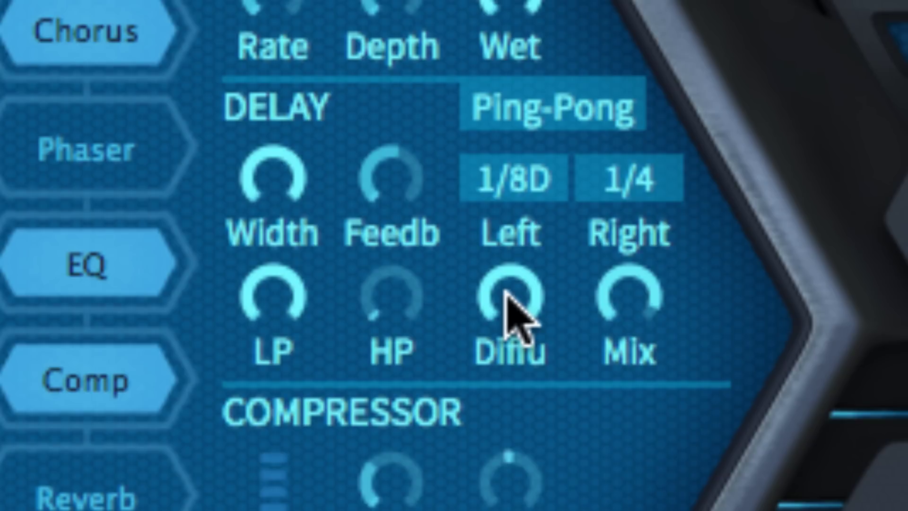
pyautogui.moveTo(504, 346); pyautogui.dragTo(505, 425)
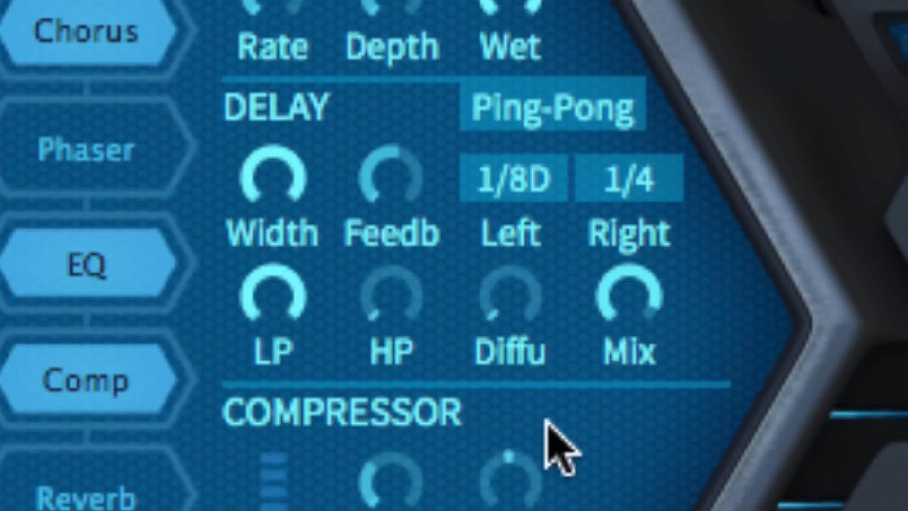
pyautogui.moveTo(622, 291); pyautogui.dragTo(615, 506)
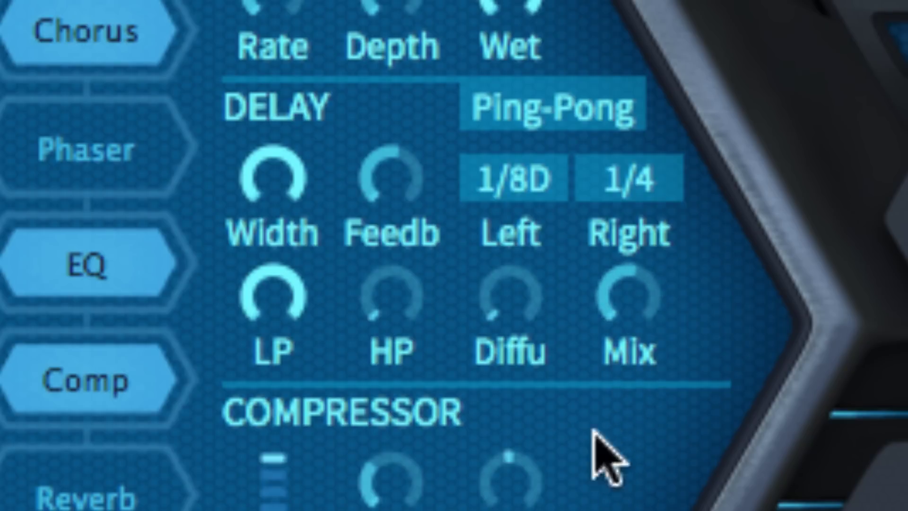
pyautogui.moveTo(503, 304); pyautogui.dragTo(502, 182)
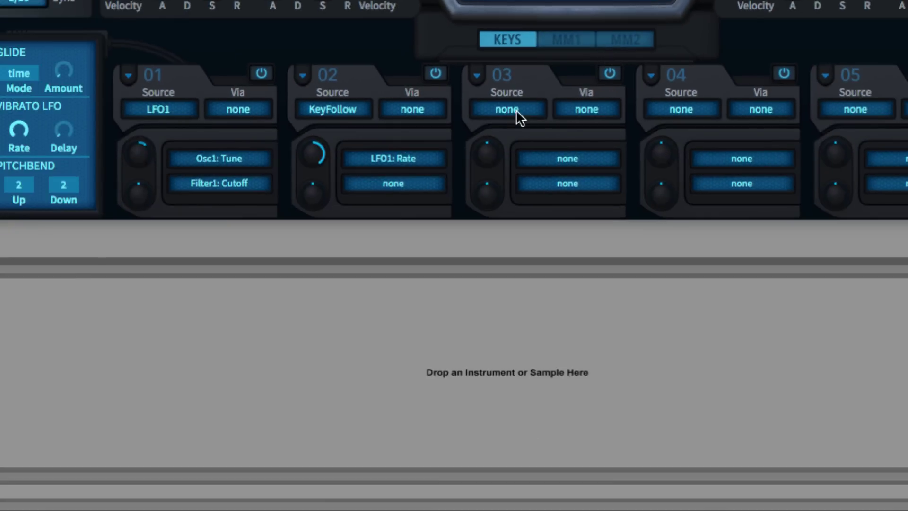
# Route ModWheel to Delay: Time Scale in modulation slot 03 at maximum positive amount, and show the virtual keyboard.
pyautogui.click(516, 110)
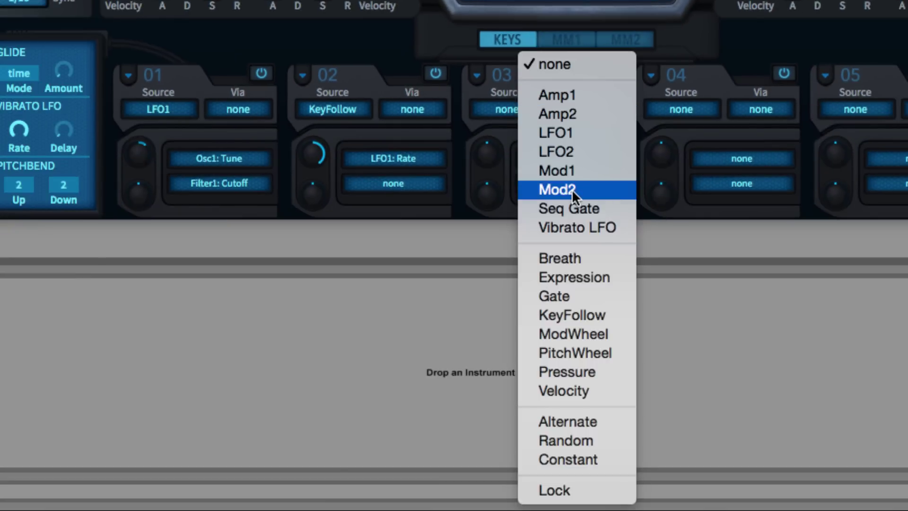
pyautogui.click(579, 334)
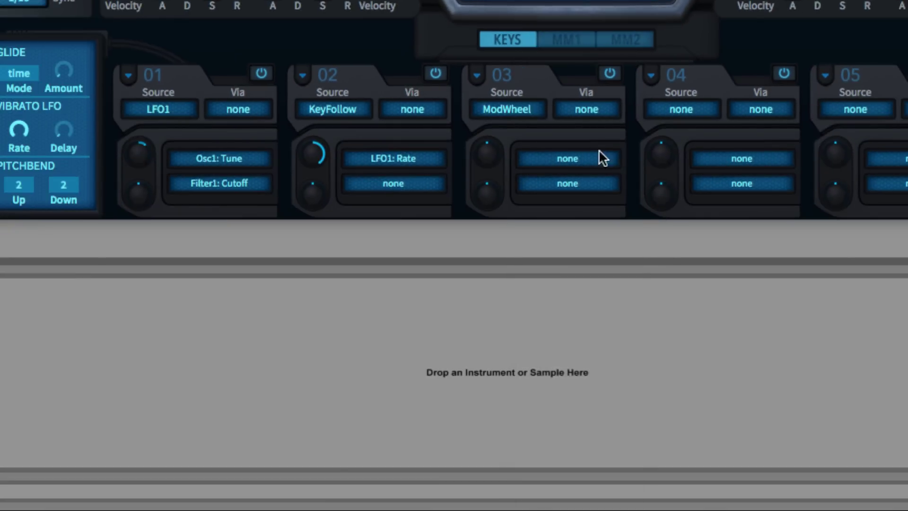
pyautogui.click(566, 157)
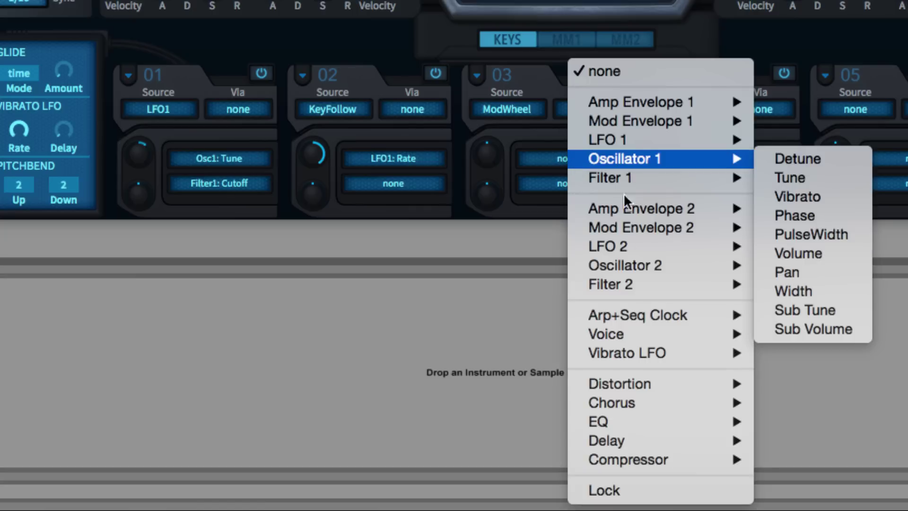
pyautogui.moveTo(655, 442)
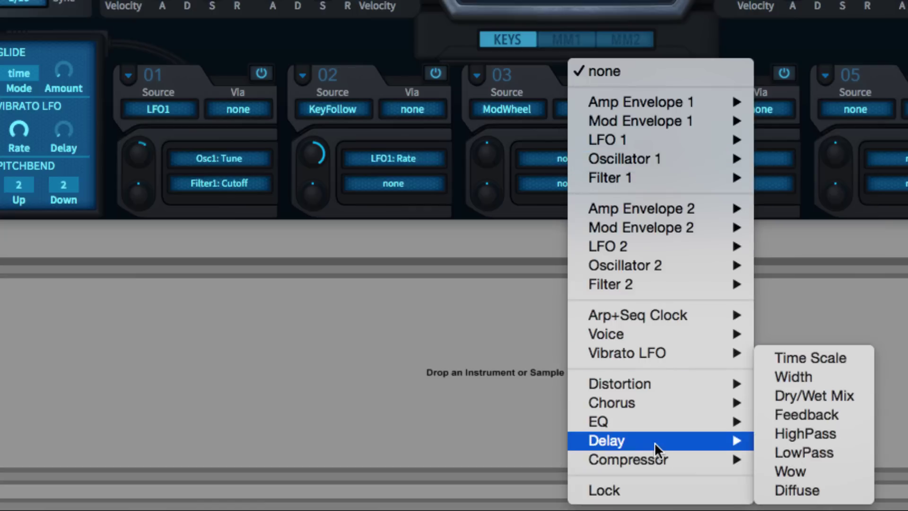
pyautogui.click(832, 362)
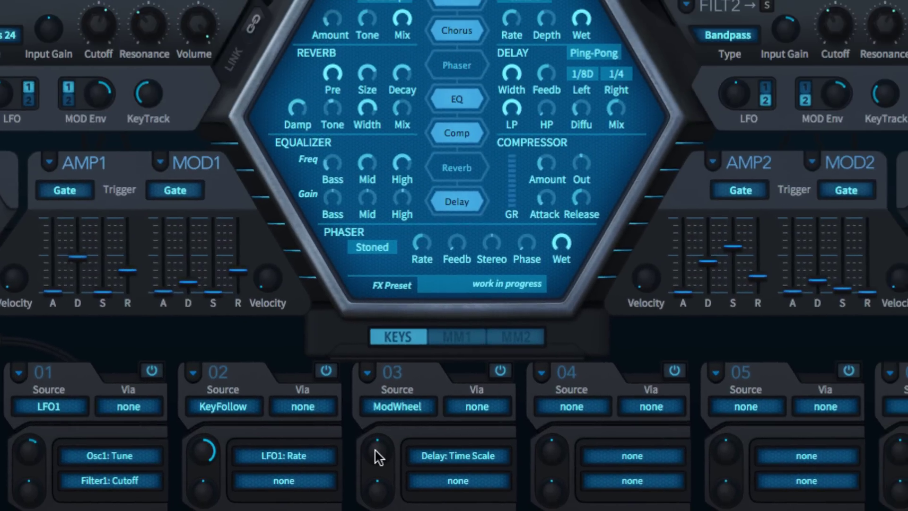
pyautogui.moveTo(374, 448); pyautogui.dragTo(385, 406)
pyautogui.click(402, 337)
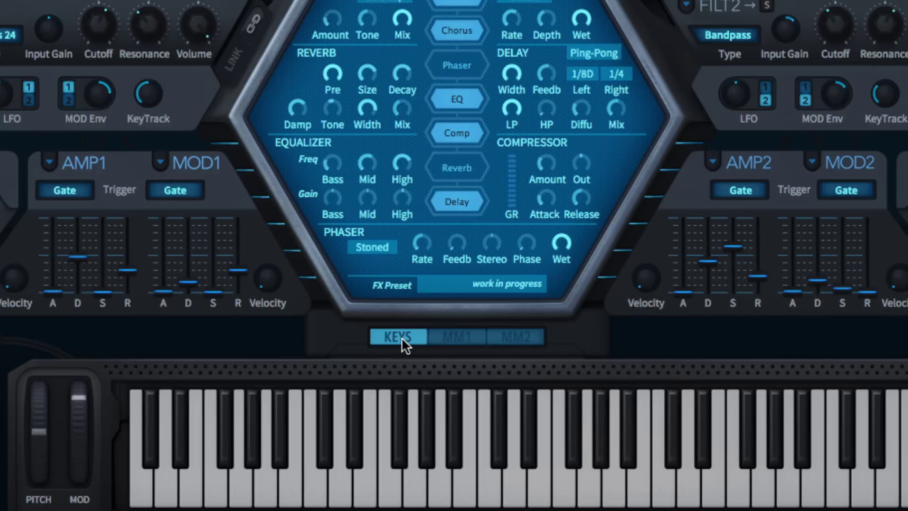
# In modulation matrix MM1, route LFO1 to Delay: Wow in slot 04 and raise its amount to maximum.
pyautogui.click(449, 339)
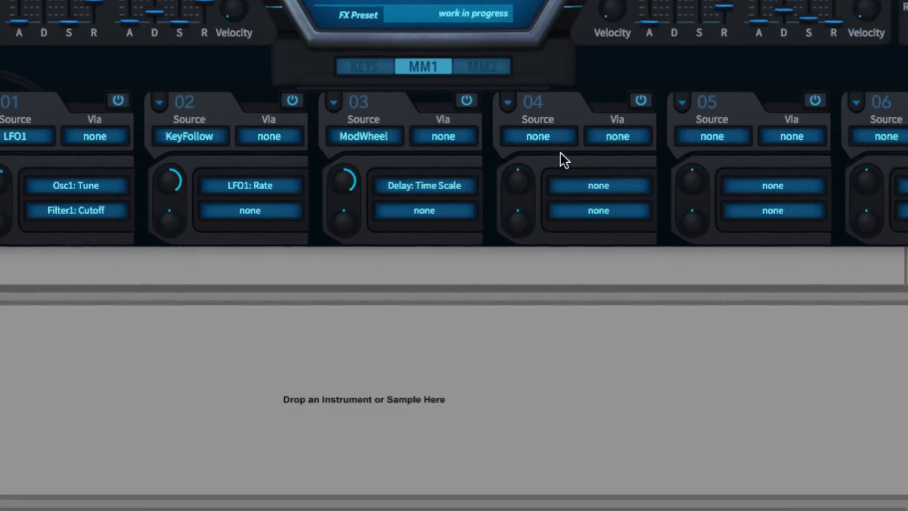
pyautogui.click(573, 407)
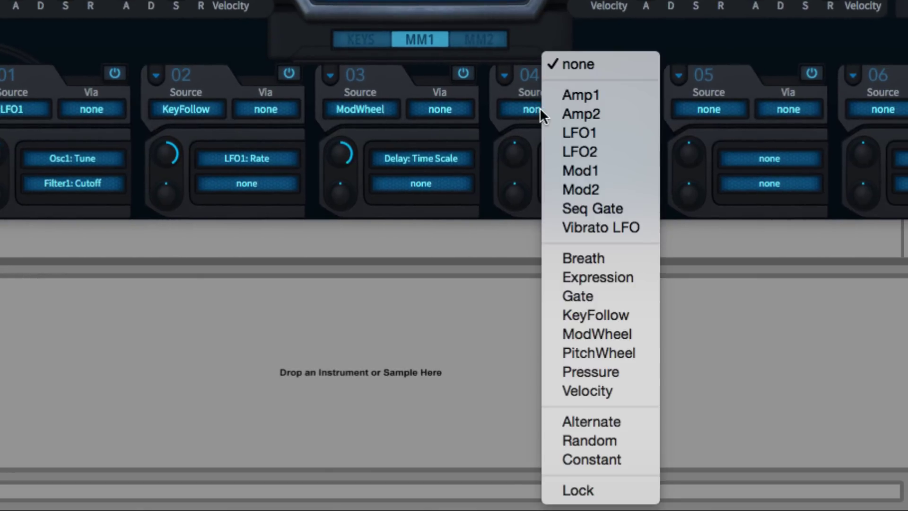
pyautogui.click(586, 133)
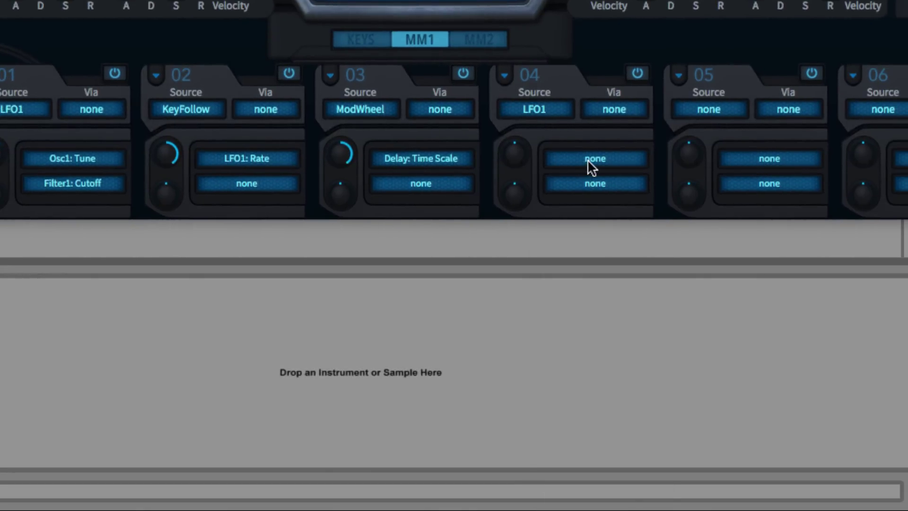
pyautogui.click(588, 157)
pyautogui.moveTo(751, 444)
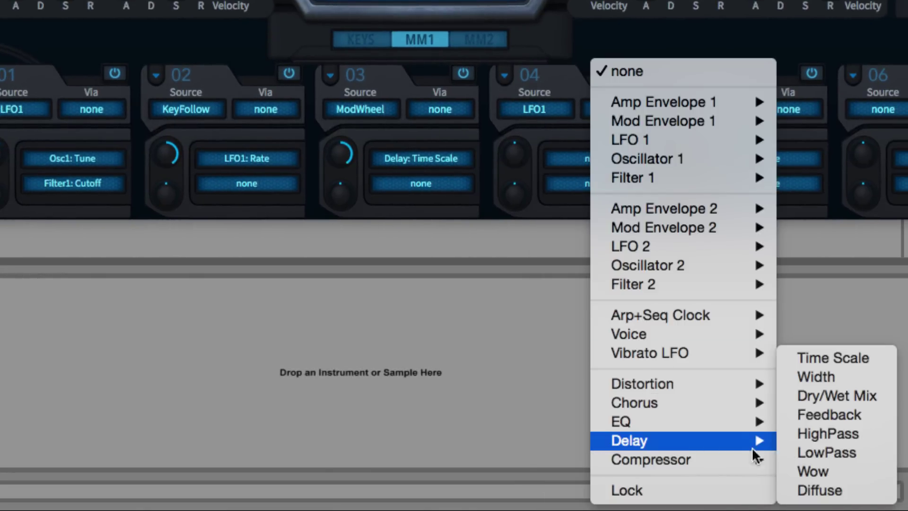
pyautogui.click(848, 470)
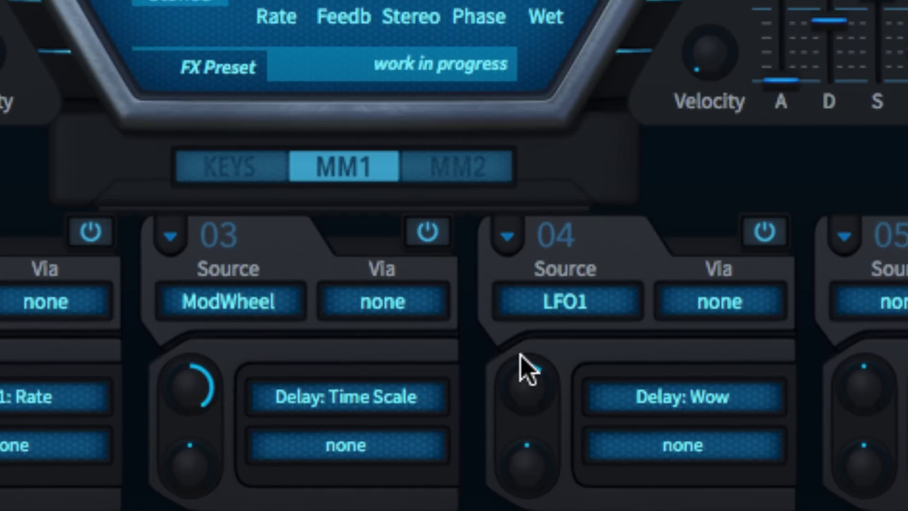
pyautogui.moveTo(519, 353); pyautogui.dragTo(524, 250)
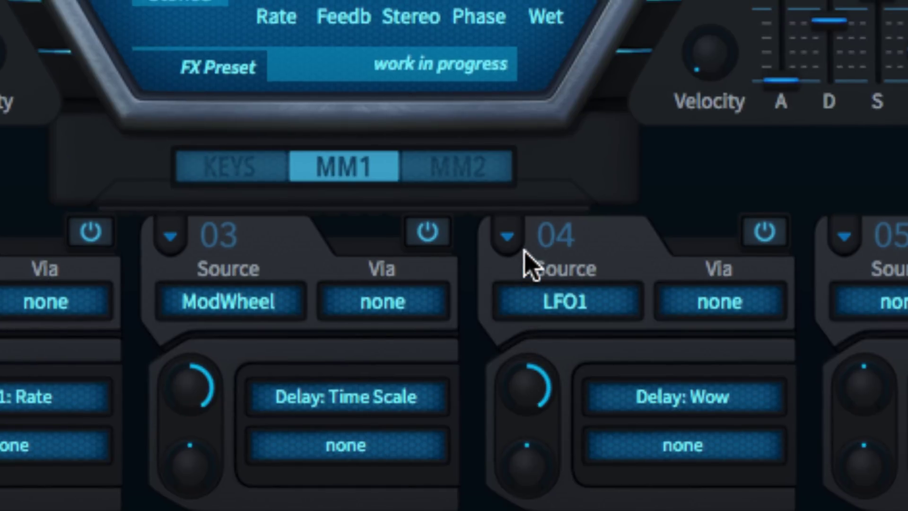
# Zero slot 03's Time Scale amount, lower the LFO1 Rate, and try a negative Delay: Wow amount in slot 04 before resetting it to zero.
pyautogui.doubleClick(204, 400)
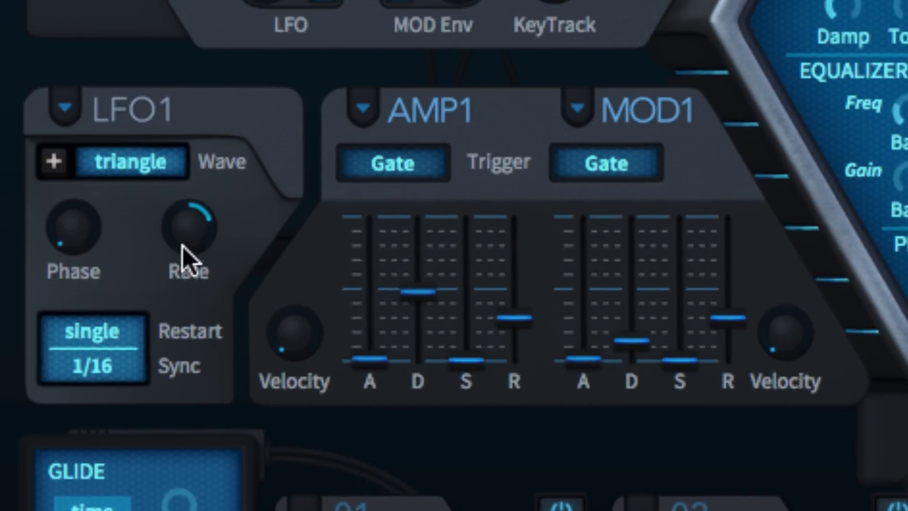
pyautogui.moveTo(185, 231); pyautogui.dragTo(186, 320)
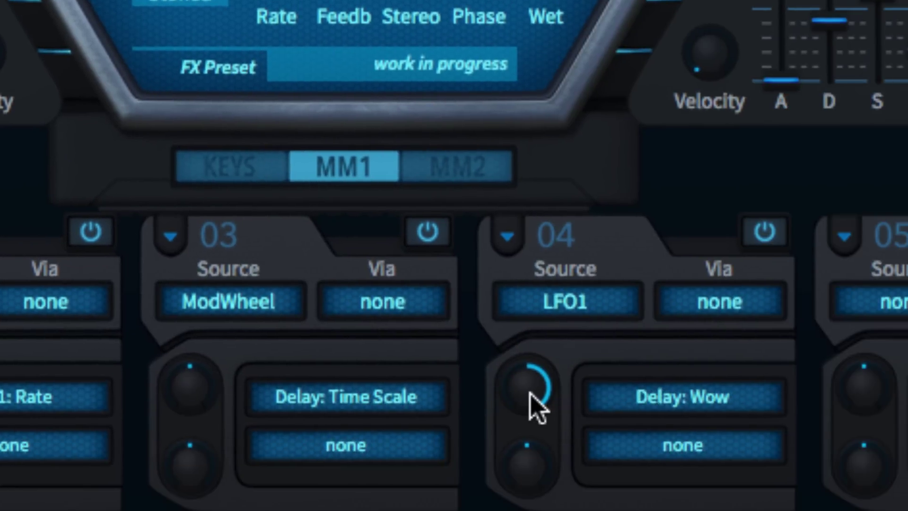
pyautogui.moveTo(564, 417); pyautogui.dragTo(575, 510)
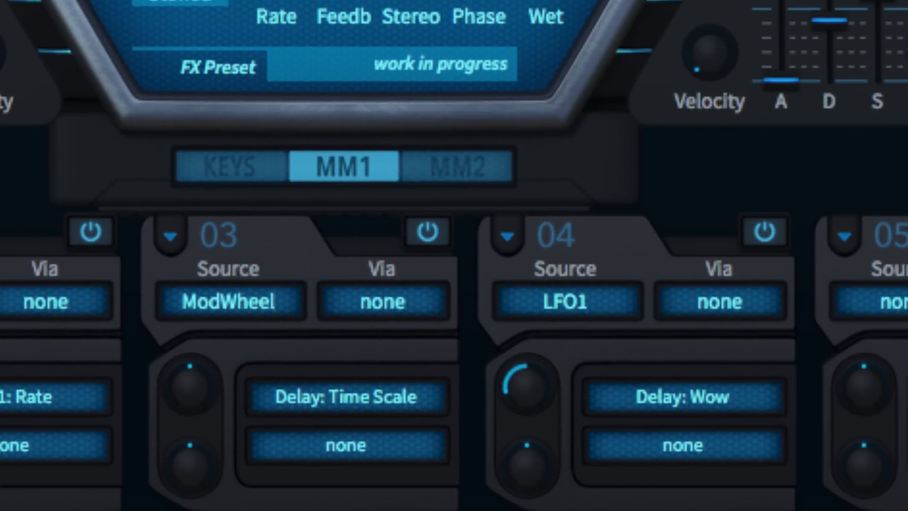
pyautogui.doubleClick(520, 383)
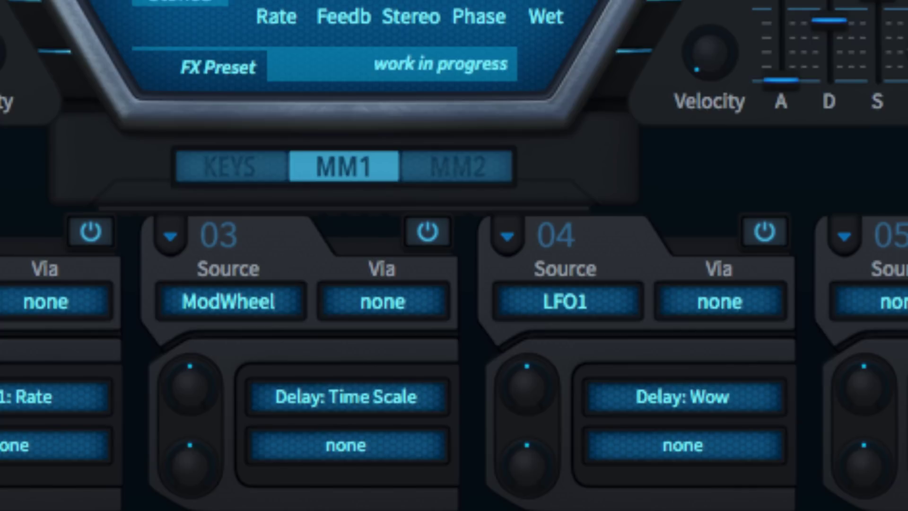
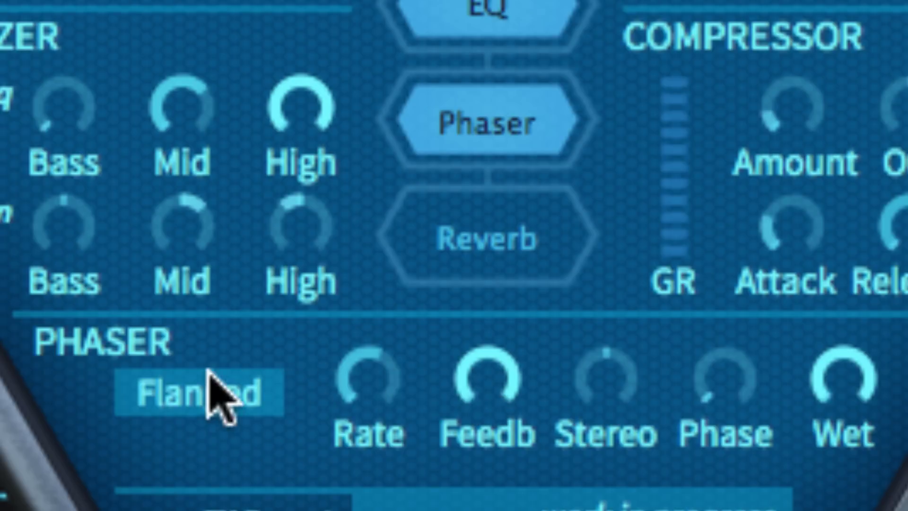
# Switch the phaser type to Stoned, lower its Feedback, and switch the type back to Flanged.
pyautogui.click(290, 414)
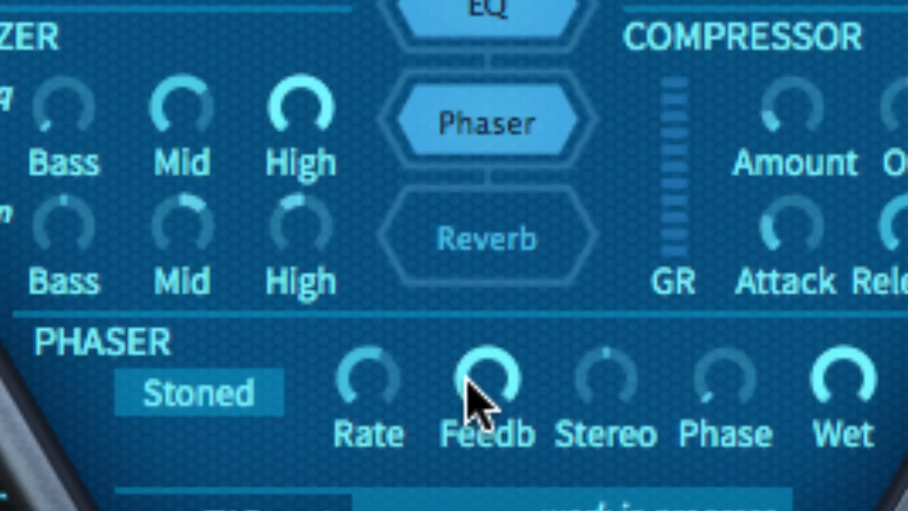
pyautogui.moveTo(478, 376); pyautogui.dragTo(480, 473)
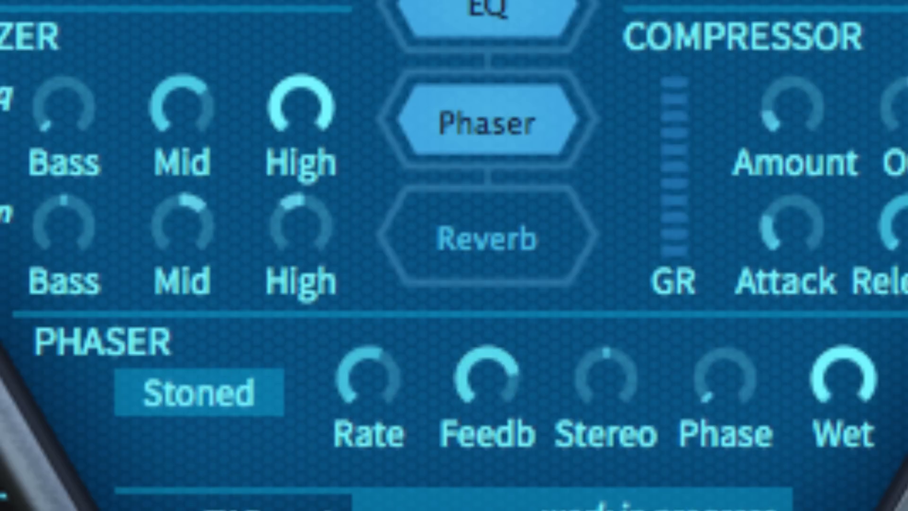
pyautogui.click(246, 393)
pyautogui.click(355, 482)
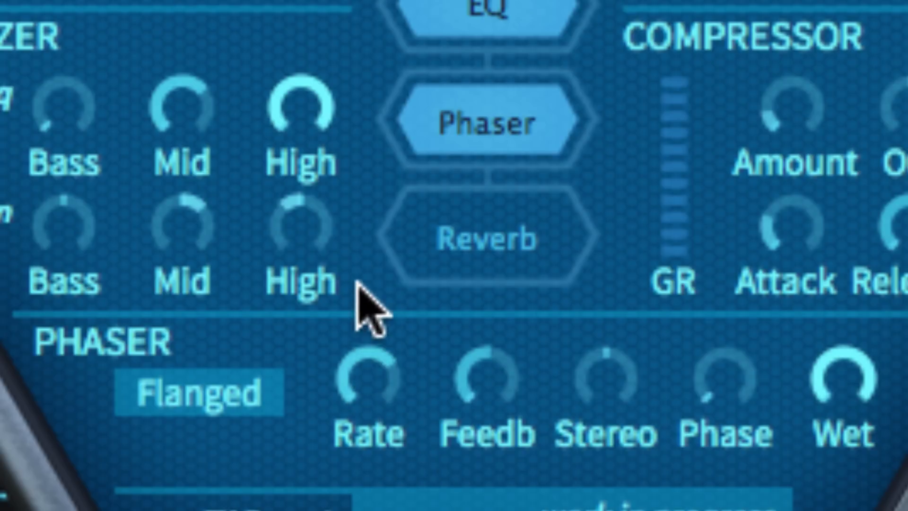
# Raise the phaser's Stereo to maximum and Phase to about half, and pull Stereo back slightly.
pyautogui.moveTo(605, 393); pyautogui.dragTo(614, 54)
pyautogui.moveTo(700, 373); pyautogui.dragTo(717, 18)
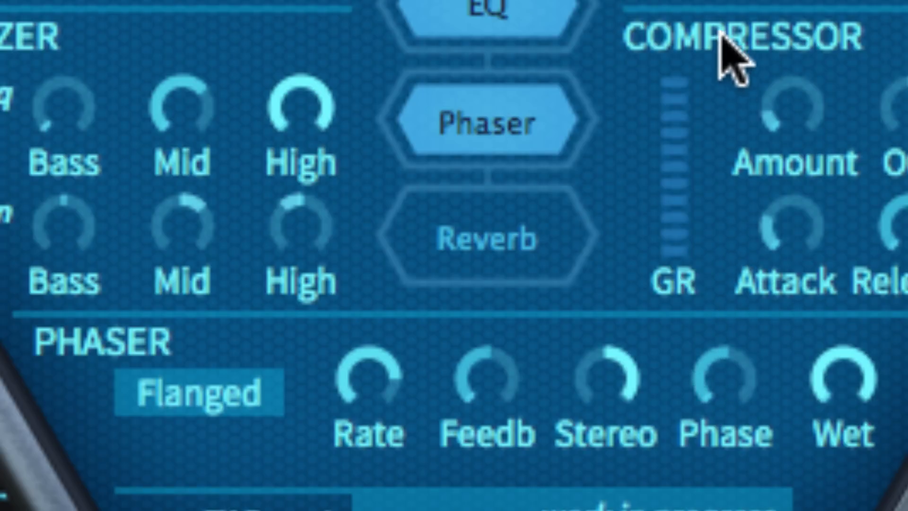
pyautogui.doubleClick(603, 376)
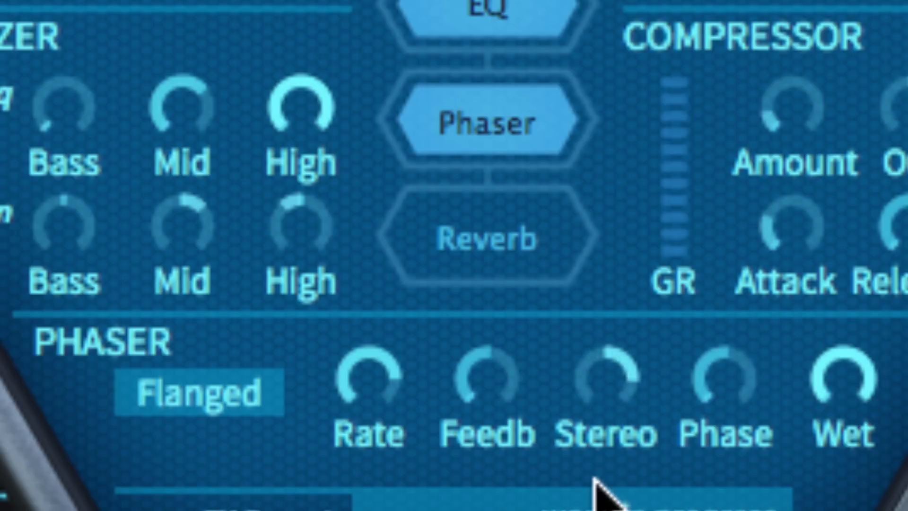
pyautogui.doubleClick(359, 395)
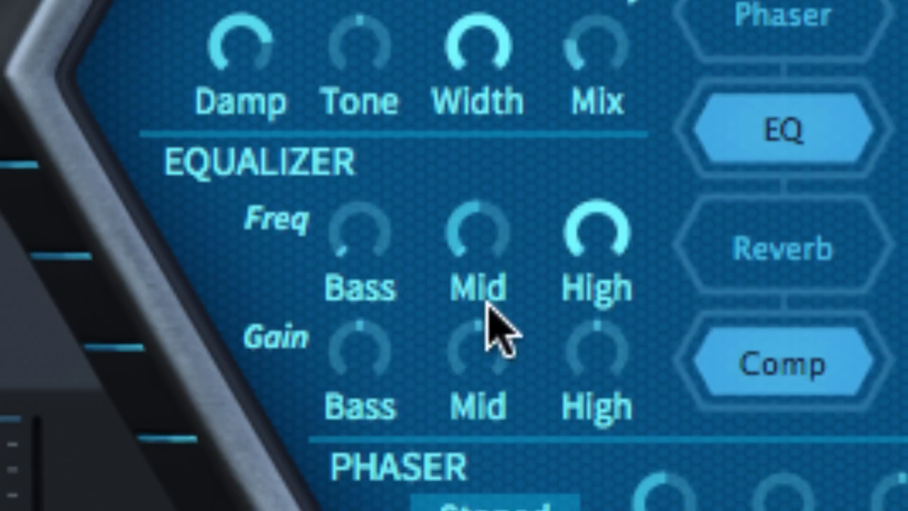
# Raise the equalizer's Bass frequency to about three quarters, try a Bass gain boost, and reset the Bass gain to zero.
pyautogui.moveTo(367, 327); pyautogui.dragTo(385, 1)
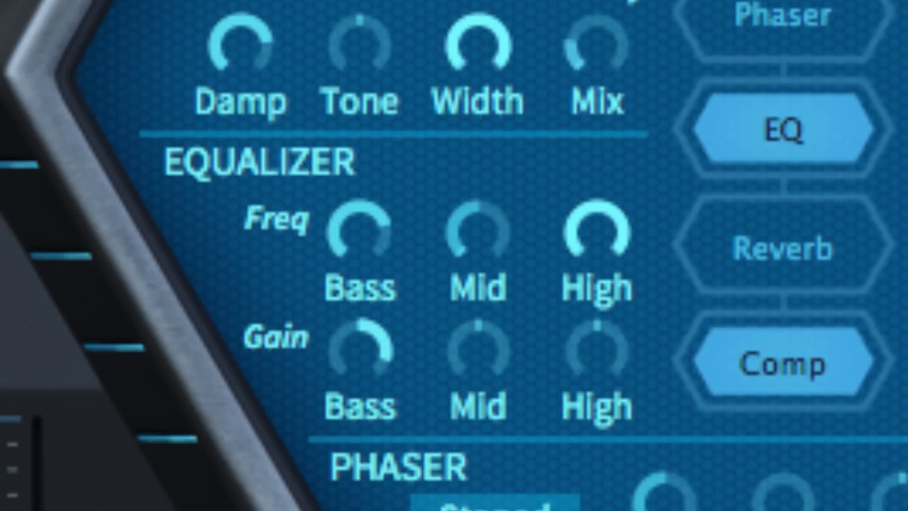
pyautogui.doubleClick(373, 371)
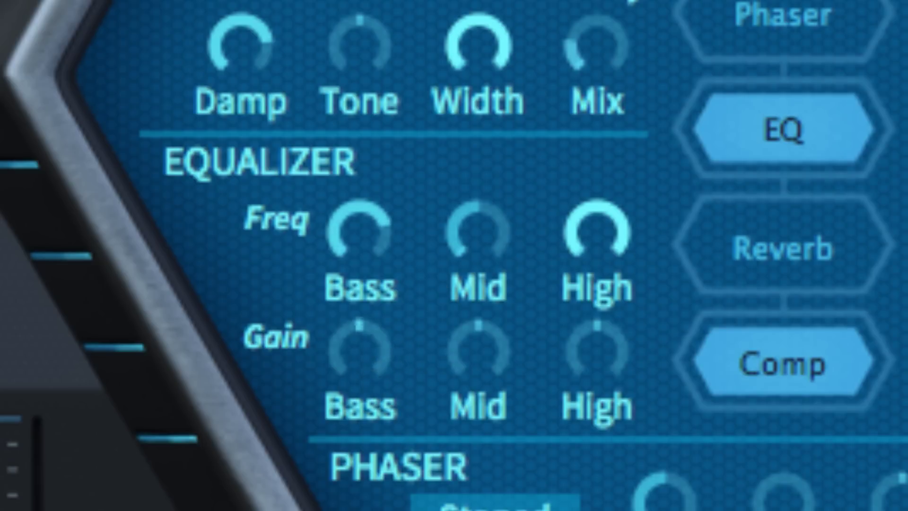
pyautogui.doubleClick(385, 370)
# Boost the equalizer's Mid gain, sweep the Mid frequency down and up to a high setting, and reset the Mid gain to zero.
pyautogui.moveTo(492, 376); pyautogui.dragTo(520, 152)
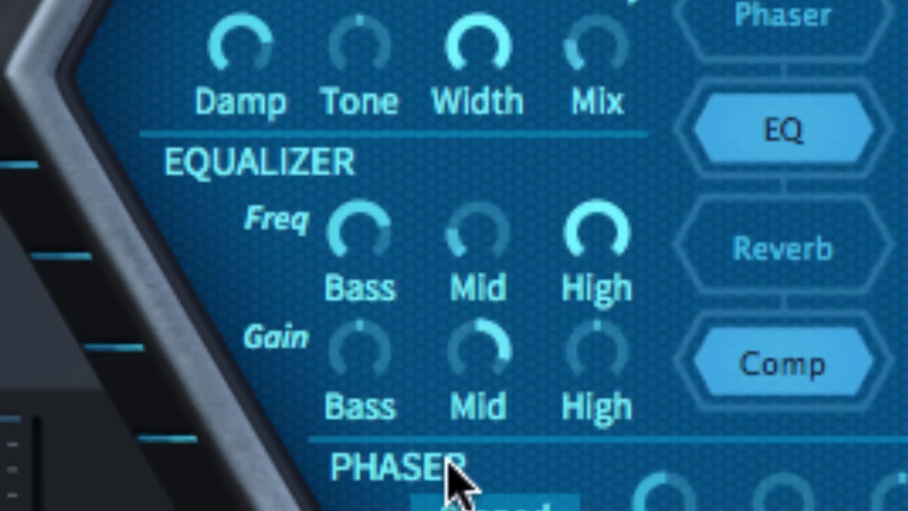
pyautogui.moveTo(449, 176); pyautogui.dragTo(456, 4)
pyautogui.doubleClick(488, 364)
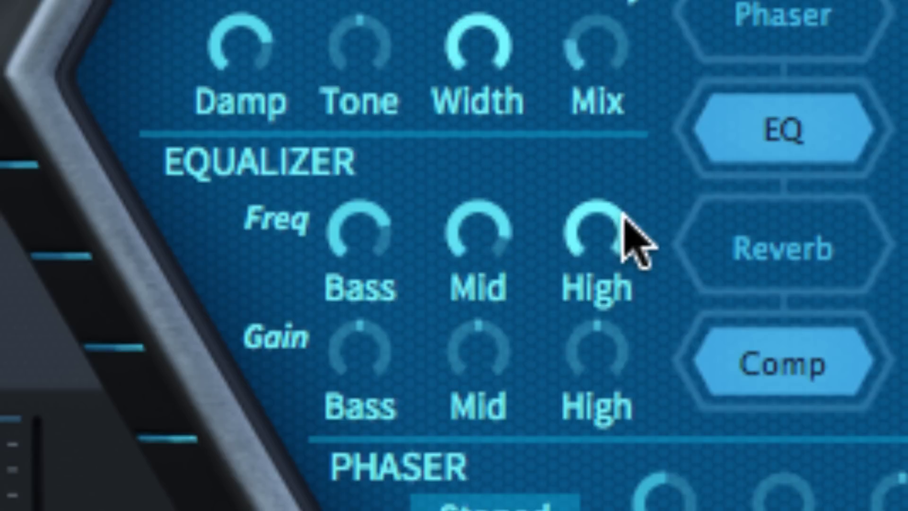
# Lower the equalizer's High frequency to about half, try boosting and cutting the High gain, and reset that gain to zero.
pyautogui.moveTo(592, 232); pyautogui.dragTo(579, 290)
pyautogui.moveTo(581, 354); pyautogui.dragTo(599, 163)
pyautogui.moveTo(599, 219); pyautogui.dragTo(547, 503)
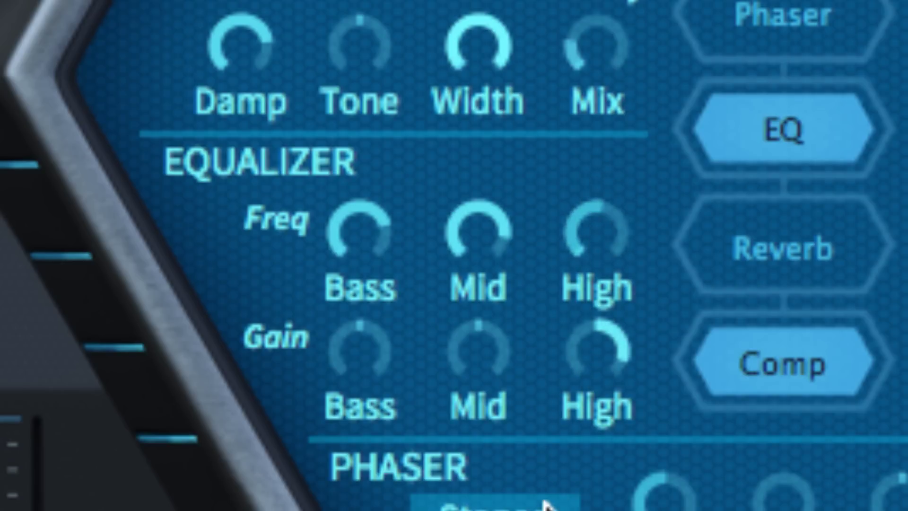
pyautogui.doubleClick(600, 347)
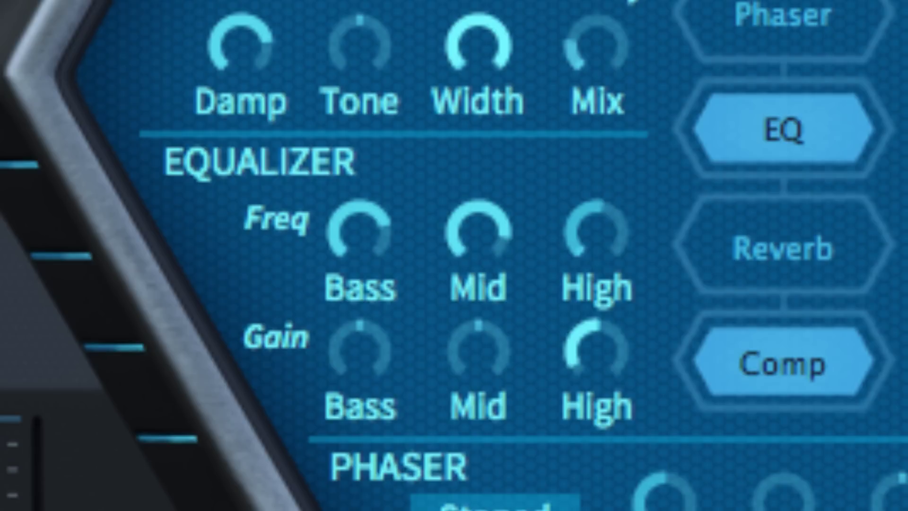
pyautogui.doubleClick(604, 344)
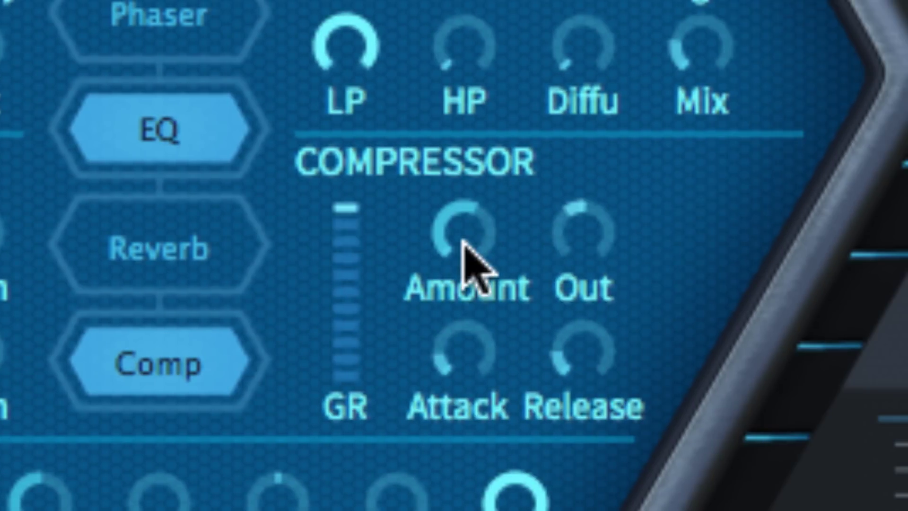
# Sweep the compressor's Amount low and then nearly to maximum, raise Attack to about three quarters, and lower Release to minimum.
pyautogui.moveTo(463, 246); pyautogui.dragTo(475, 484)
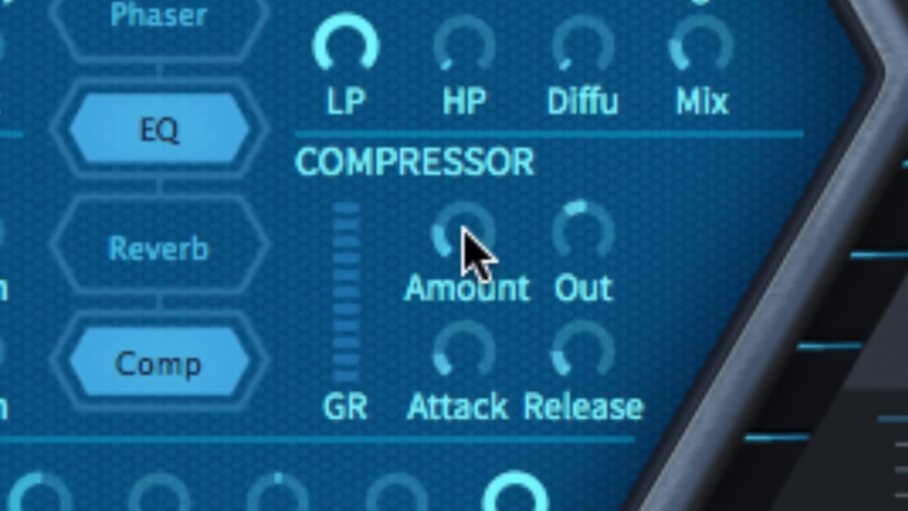
pyautogui.moveTo(463, 246); pyautogui.dragTo(472, 0)
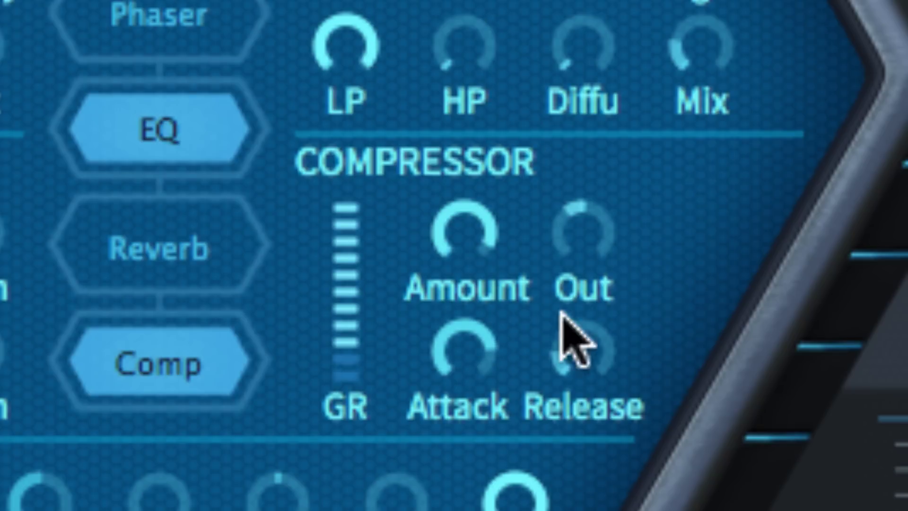
pyautogui.moveTo(582, 369); pyautogui.dragTo(582, 392)
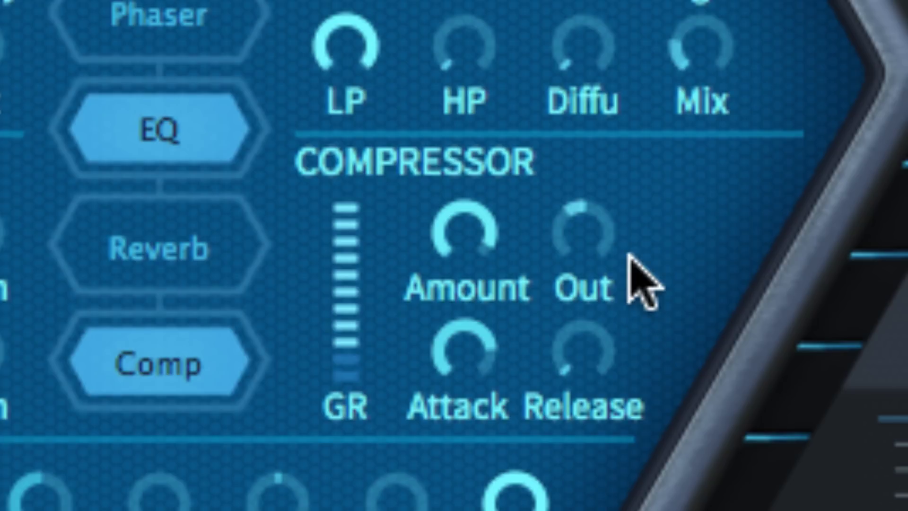
# Bring the compressor's Amount back to slightly above half and lower its Attack.
pyautogui.moveTo(594, 254); pyautogui.dragTo(600, 233)
pyautogui.moveTo(466, 241); pyautogui.dragTo(456, 495)
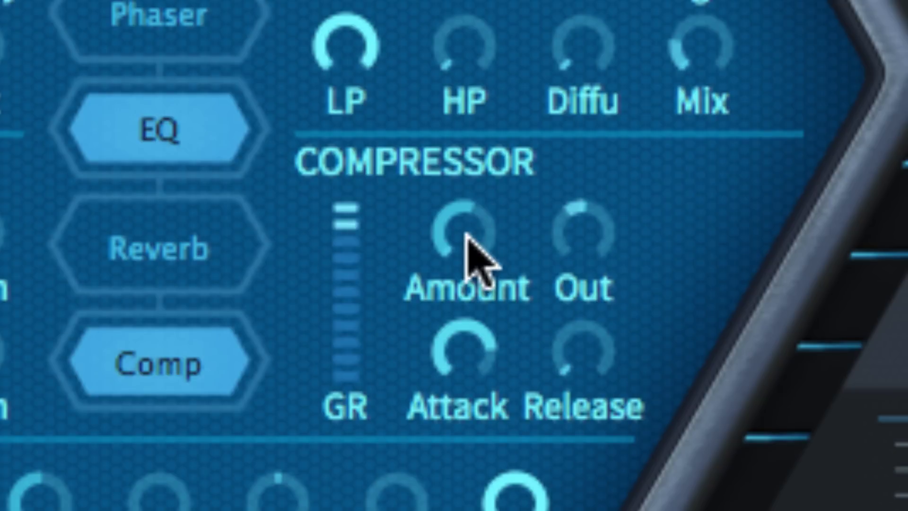
pyautogui.moveTo(436, 335); pyautogui.dragTo(466, 485)
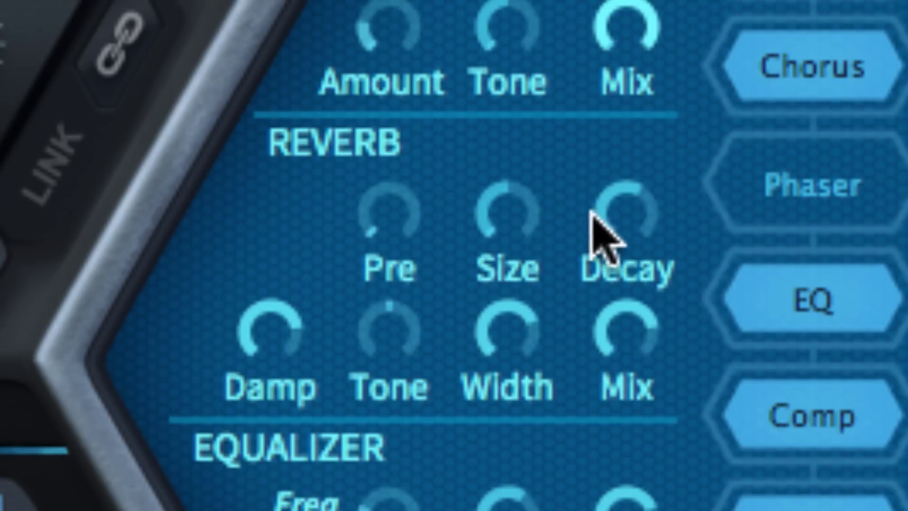
# Raise the reverb's Pre high, sweep Damp between minimum and maximum before settling below half, and bring Pre down to about a quarter.
pyautogui.moveTo(388, 215); pyautogui.dragTo(391, 0)
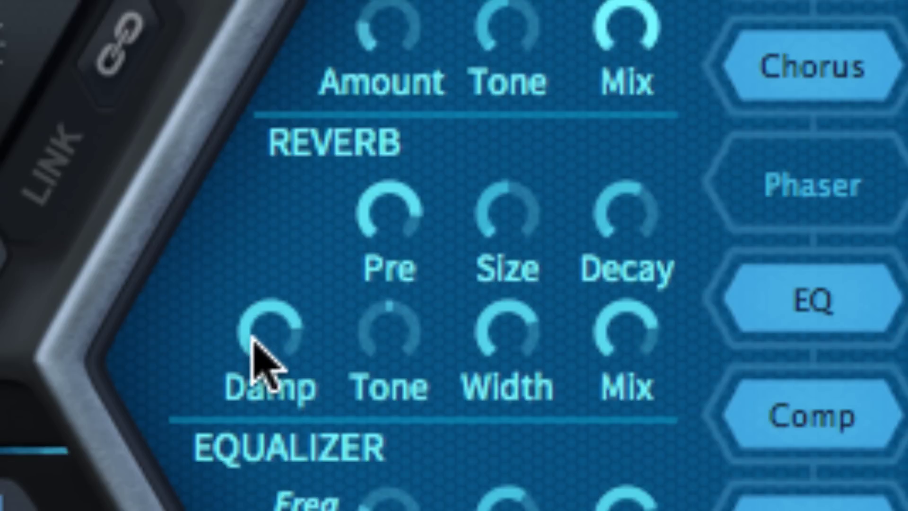
pyautogui.moveTo(252, 338); pyautogui.dragTo(258, 510)
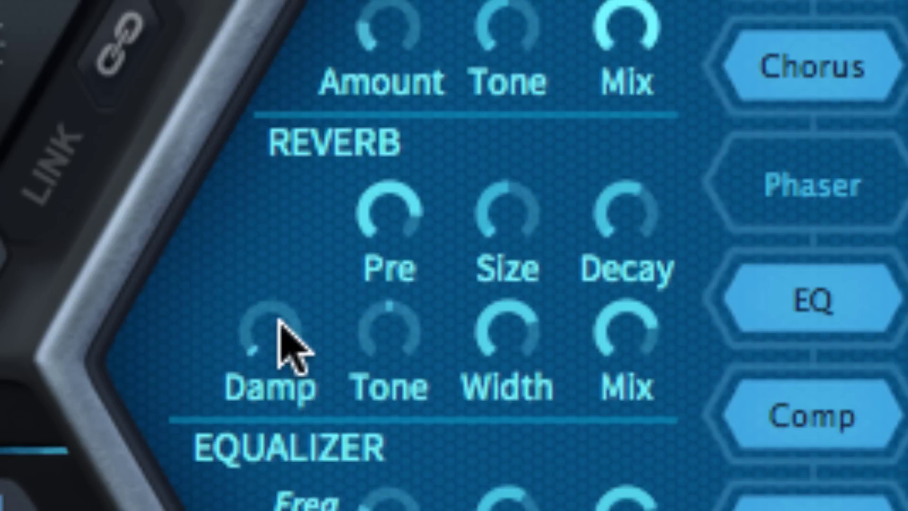
pyautogui.moveTo(279, 327); pyautogui.dragTo(284, 0)
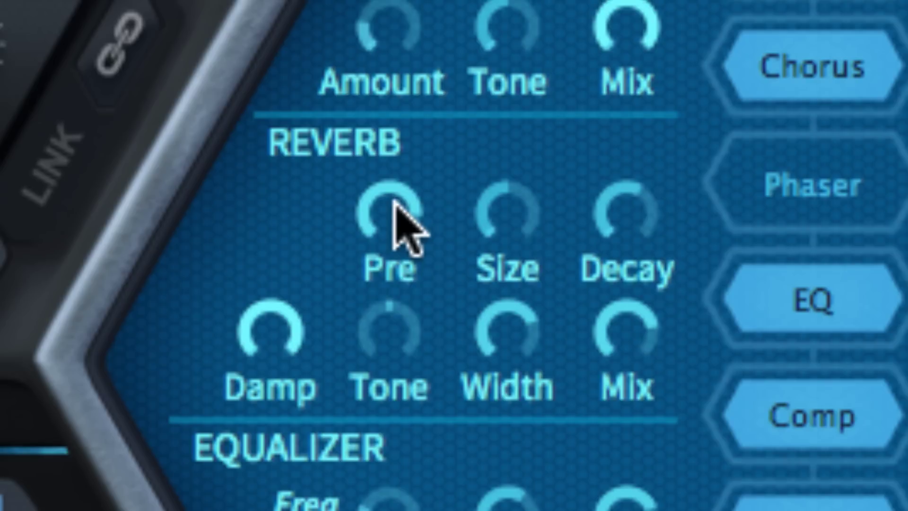
pyautogui.moveTo(259, 331); pyautogui.dragTo(265, 510)
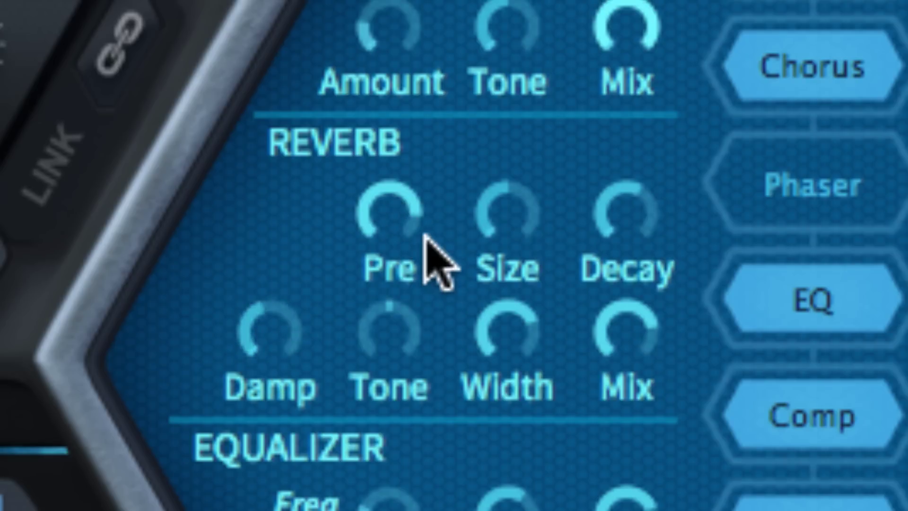
pyautogui.moveTo(379, 208); pyautogui.dragTo(361, 445)
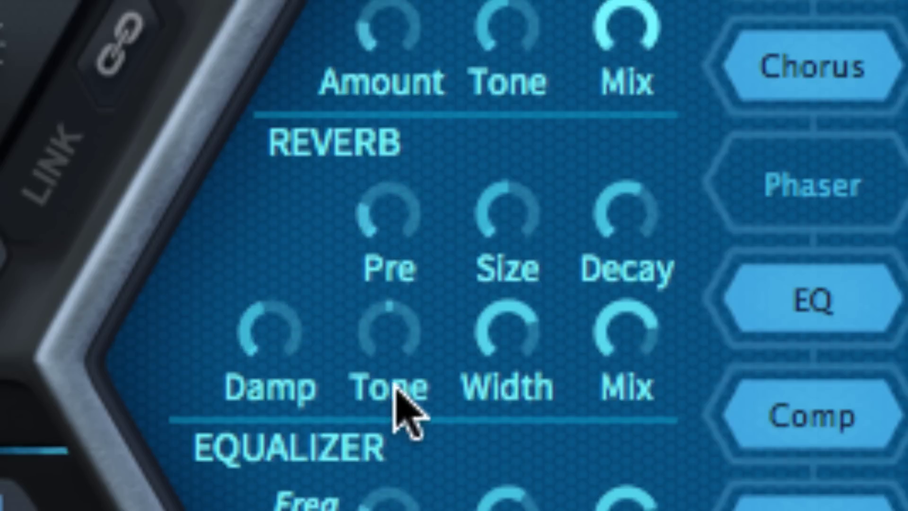
# Lower the reverb's Damp to minimum and sweep Tone from positive to negative, ending at a clearly positive setting.
pyautogui.moveTo(394, 320); pyautogui.dragTo(414, 269)
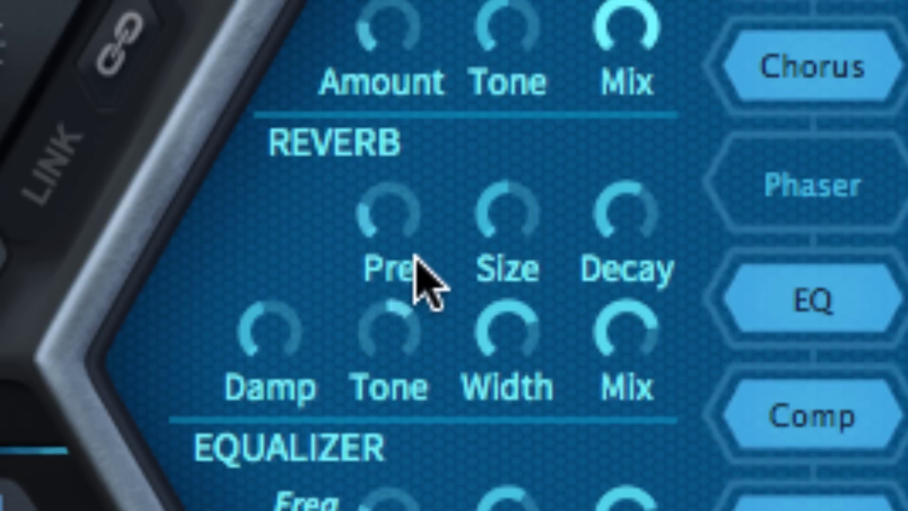
pyautogui.moveTo(256, 335); pyautogui.dragTo(428, 368)
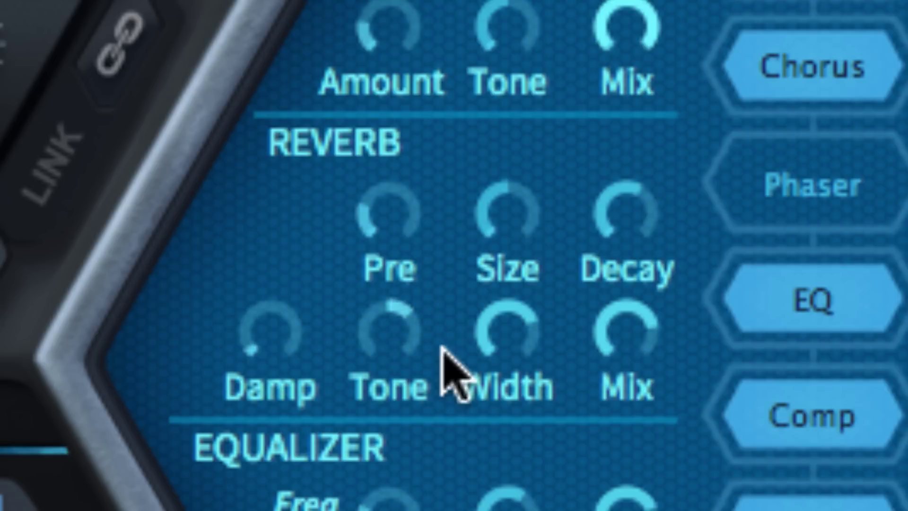
pyautogui.moveTo(387, 332); pyautogui.dragTo(384, 475)
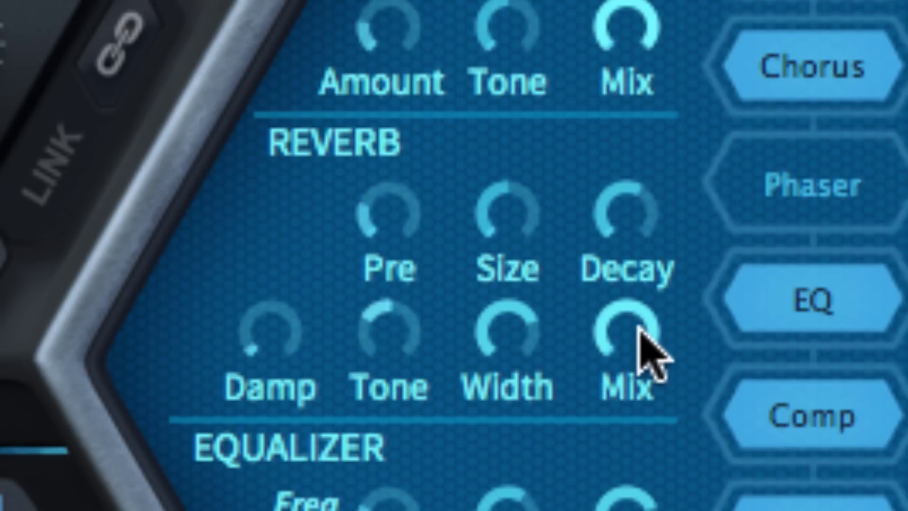
pyautogui.moveTo(400, 365); pyautogui.dragTo(428, 158)
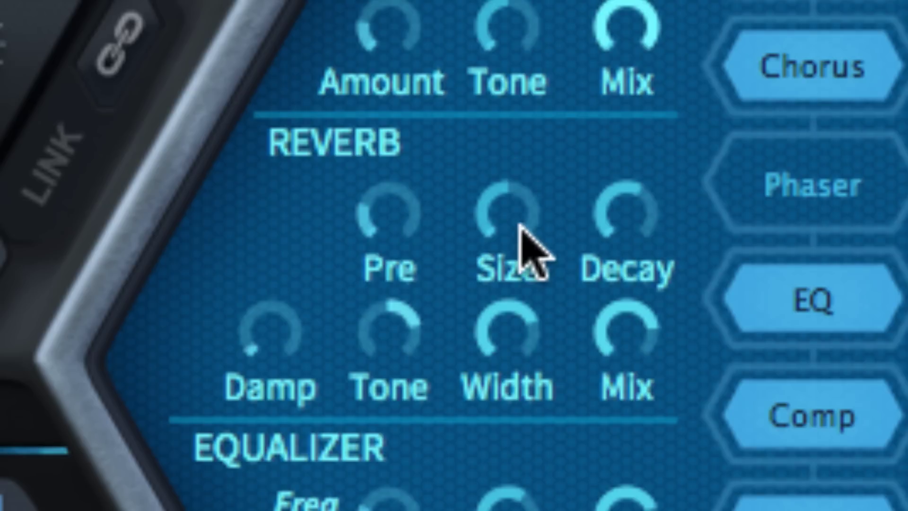
# Sweep the reverb's Size from minimum to maximum, raise Decay to about three quarters, and adjust Tone and Mix.
pyautogui.moveTo(500, 227); pyautogui.dragTo(483, 386)
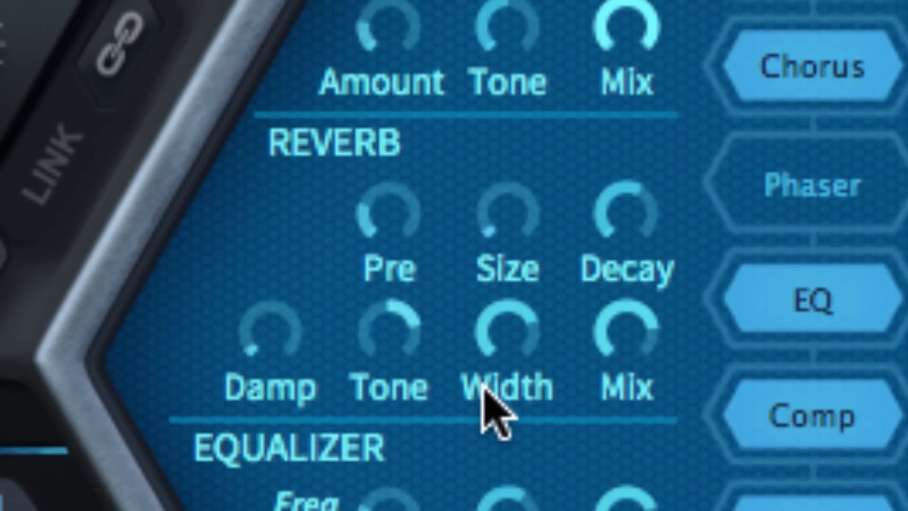
pyautogui.moveTo(482, 388); pyautogui.dragTo(462, 1)
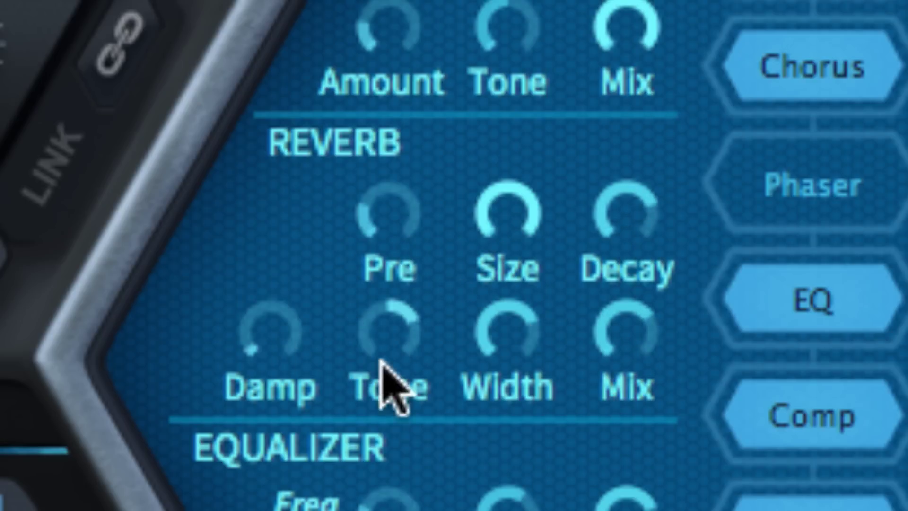
pyautogui.moveTo(379, 359); pyautogui.dragTo(381, 425)
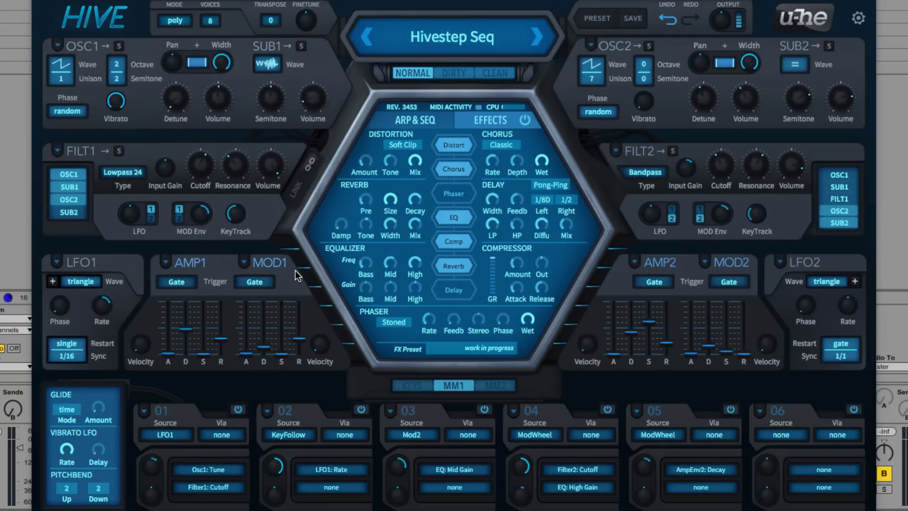
pyautogui.click(415, 227)
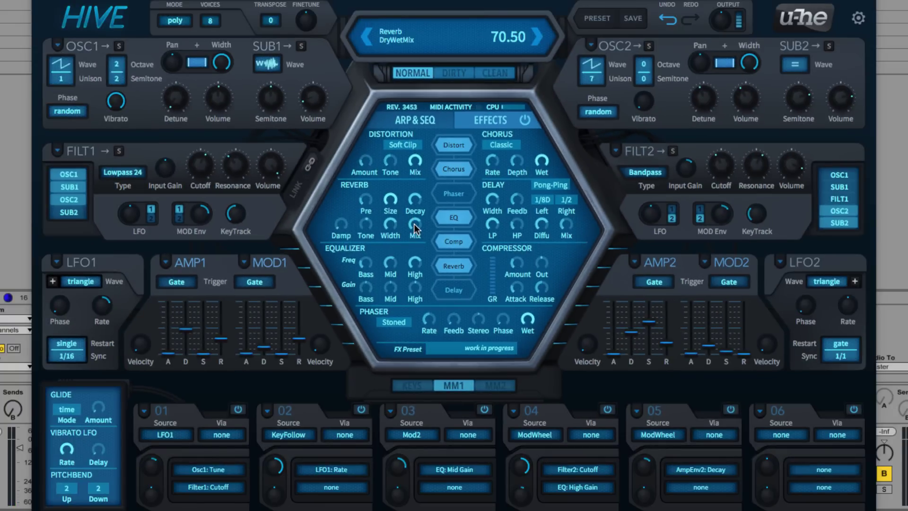